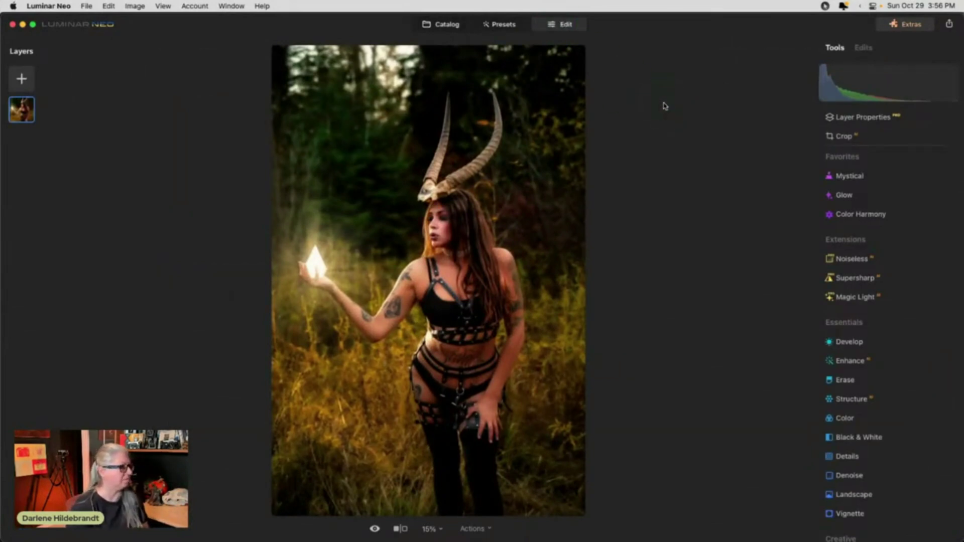
# Apply a Twisted blur to the photo with the amount set to 100.
pyautogui.scroll(-5, 874, 322)
pyautogui.scroll(-4, 883, 346)
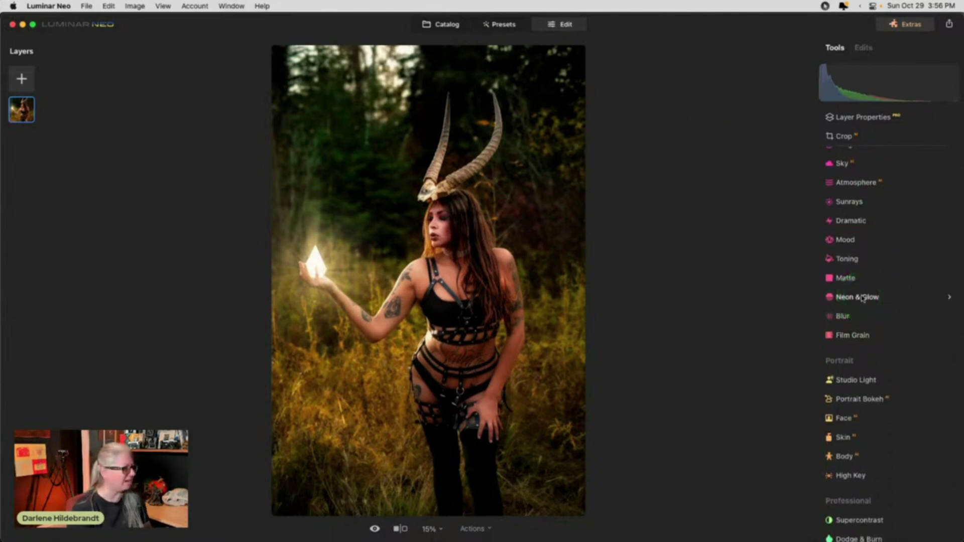
pyautogui.click(858, 296)
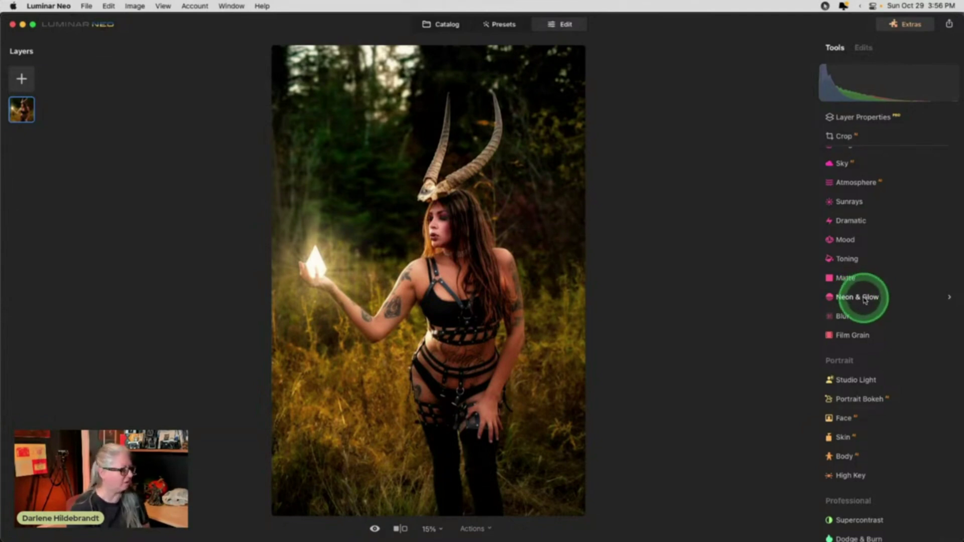
pyautogui.click(863, 299)
pyautogui.click(875, 305)
pyautogui.click(860, 316)
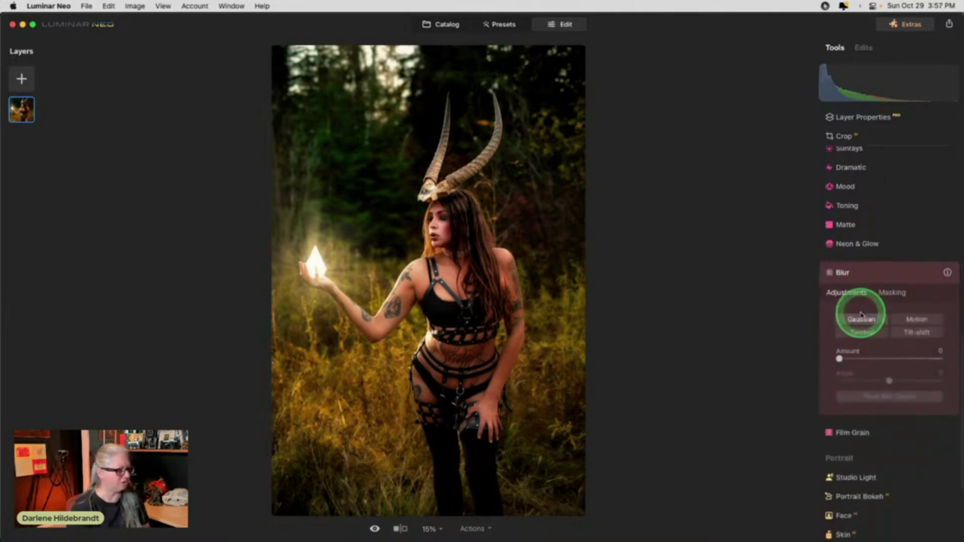
pyautogui.click(867, 304)
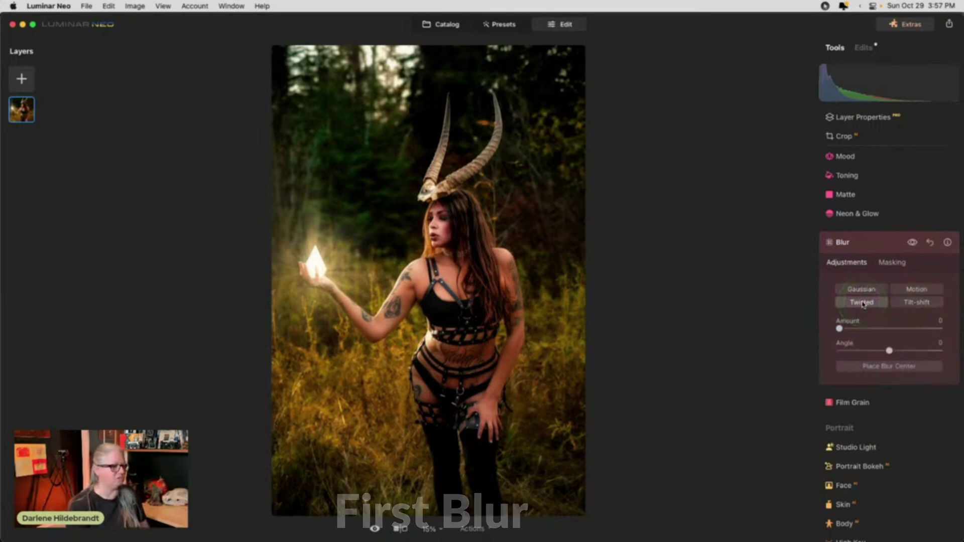
pyautogui.moveTo(839, 328); pyautogui.dragTo(939, 329)
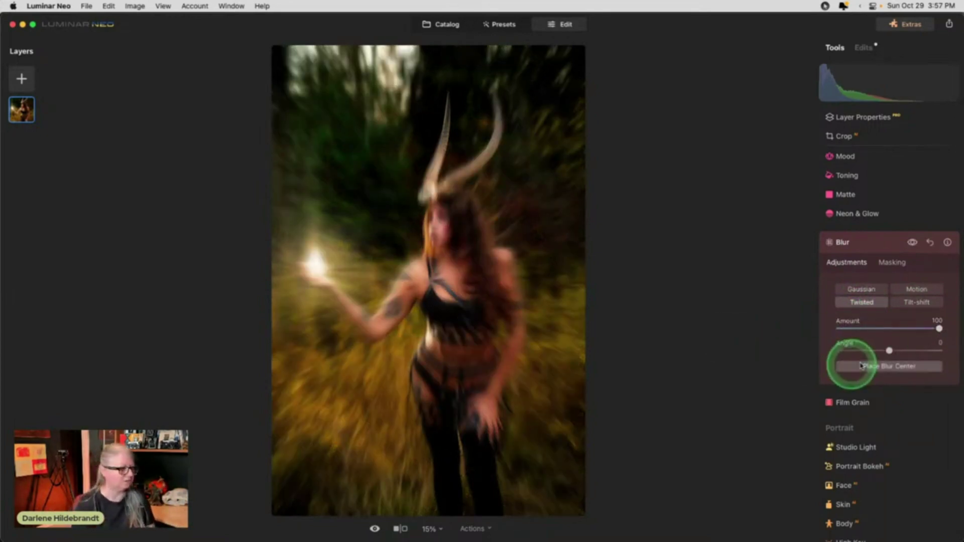
# Try the Twisted blur at an angle of -90 and reset the angle to 0.
pyautogui.moveTo(888, 351); pyautogui.dragTo(938, 351)
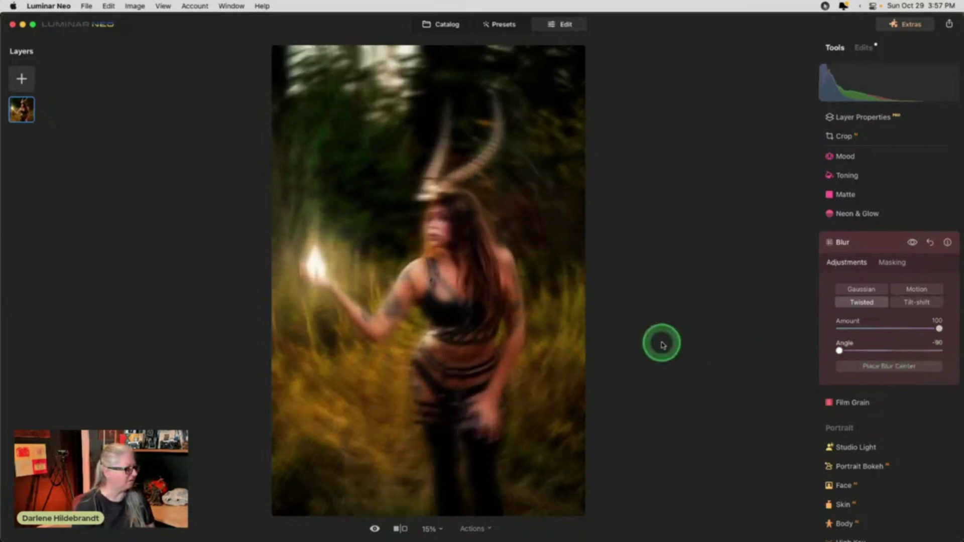
pyautogui.click(839, 350)
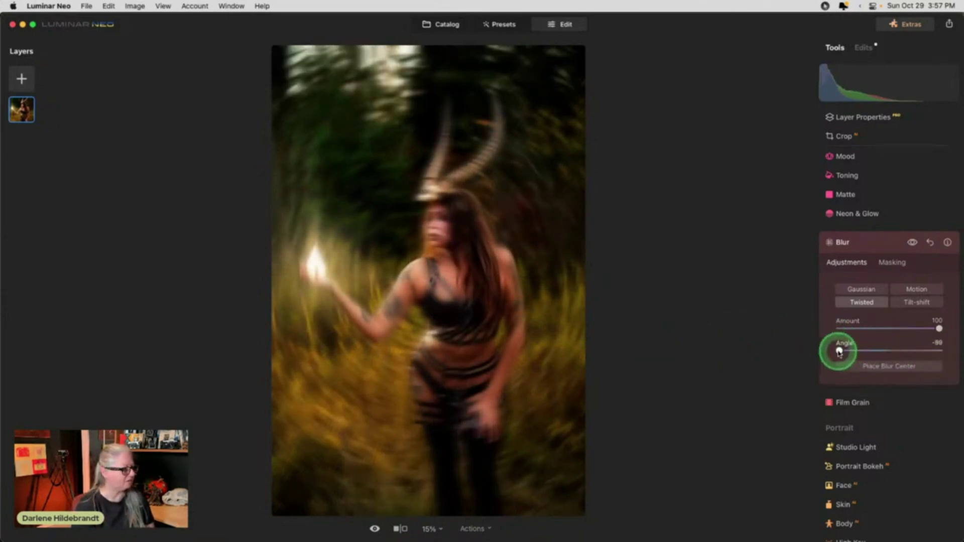
pyautogui.doubleClick(838, 350)
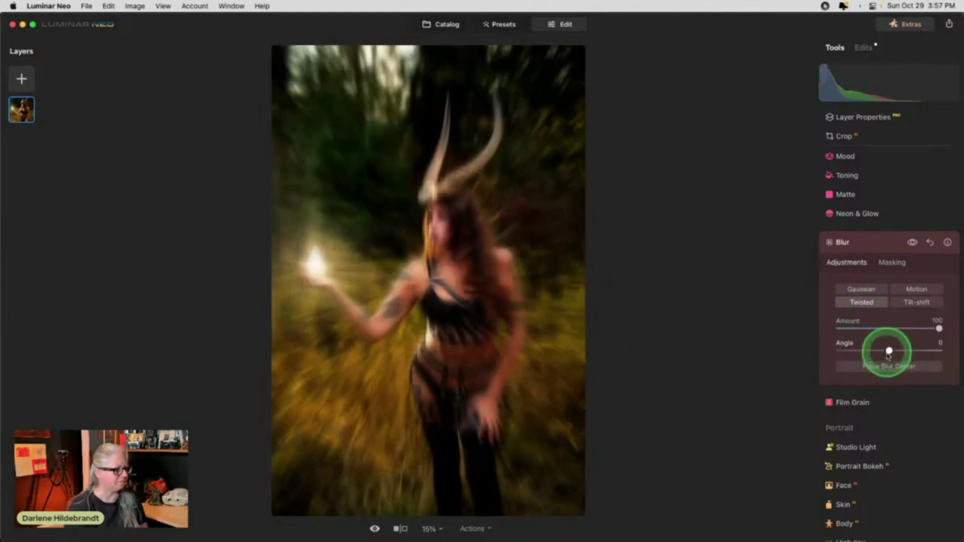
# Place the blur center on the glowing flame in the woman's hand.
pyautogui.click(889, 366)
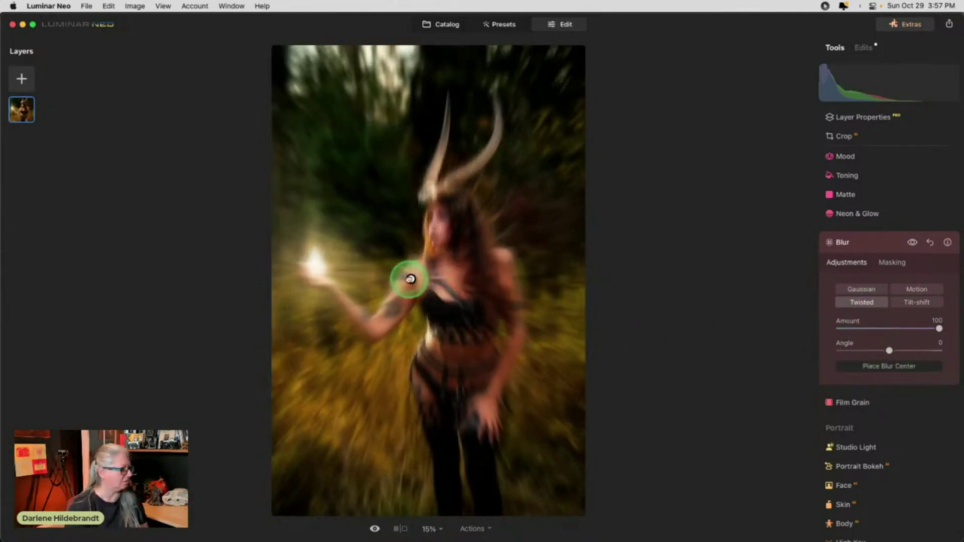
pyautogui.moveTo(429, 277); pyautogui.dragTo(328, 260)
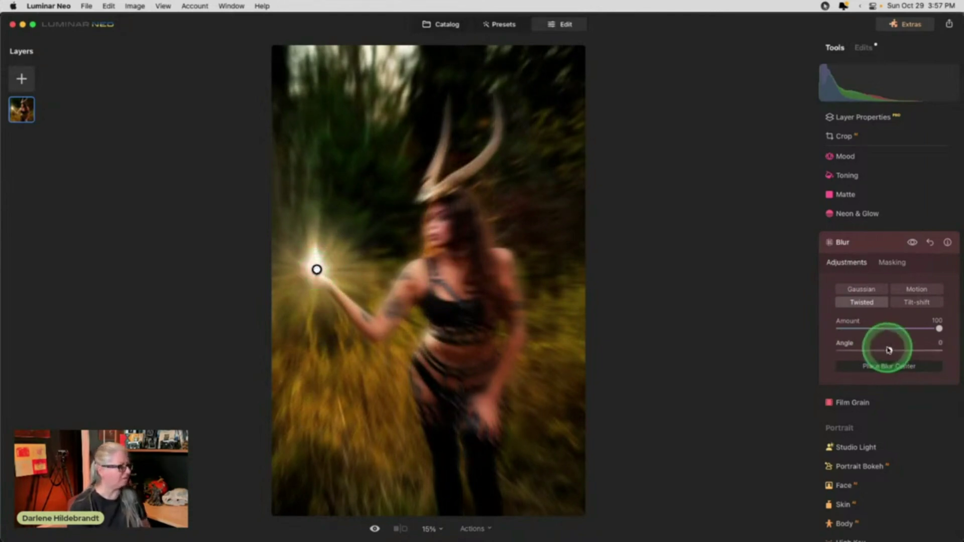
# Create an AI mask for the blur that selects the Human object.
pyautogui.click(890, 264)
pyautogui.click(838, 328)
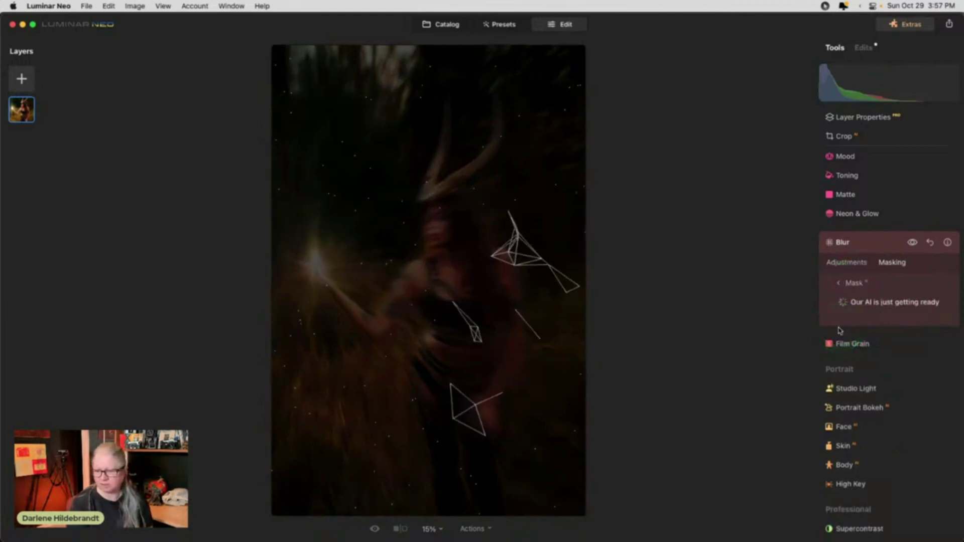
pyautogui.click(840, 300)
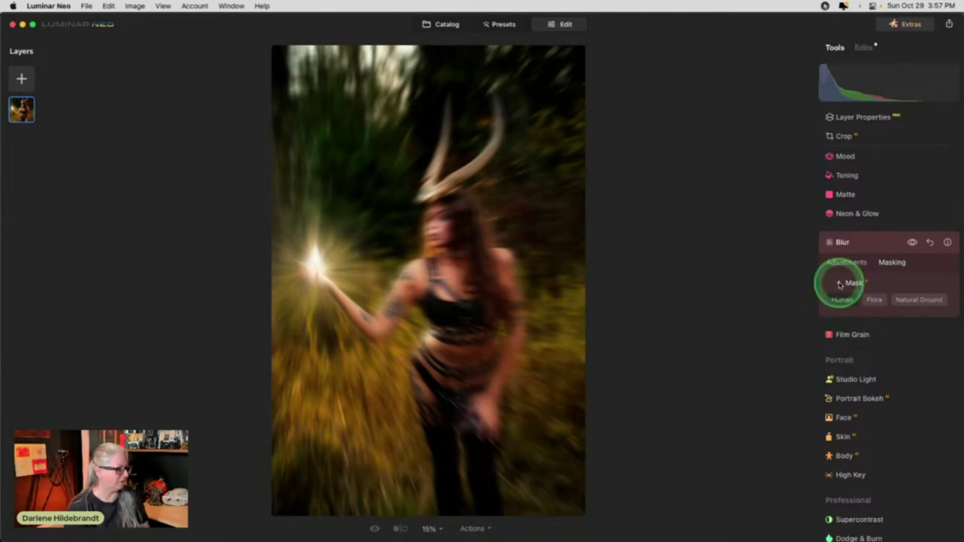
pyautogui.click(842, 284)
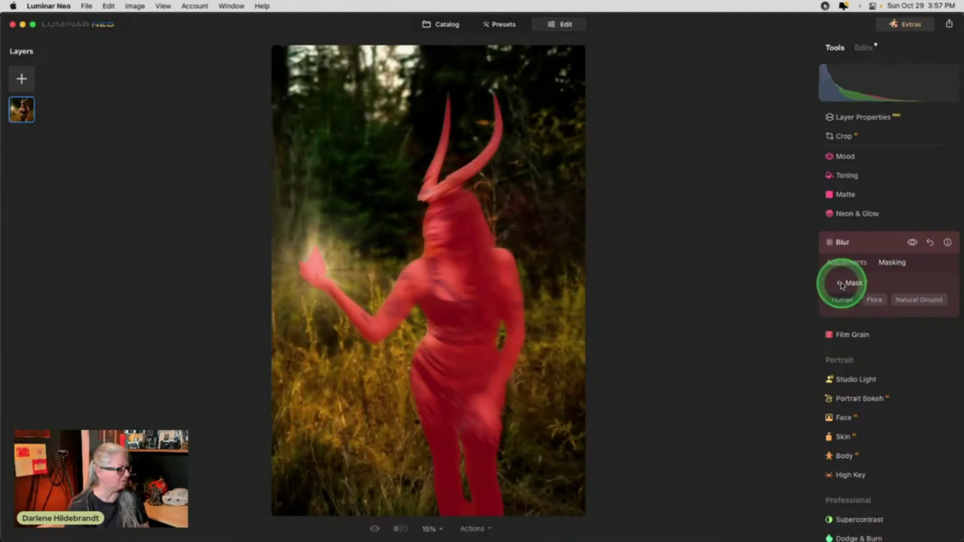
# Invert the human mask so the blur affects only the background, and copy the mask.
pyautogui.click(886, 365)
pyautogui.click(919, 382)
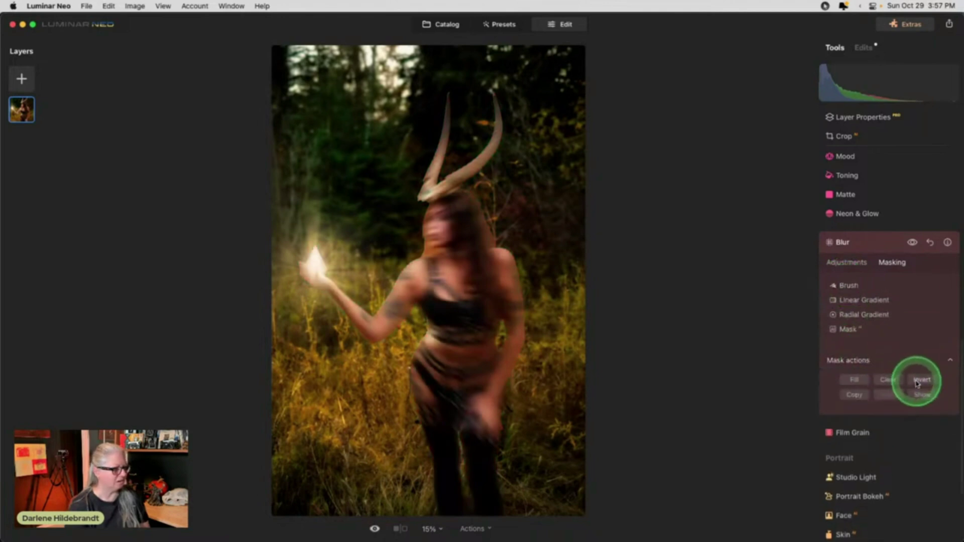
pyautogui.click(854, 395)
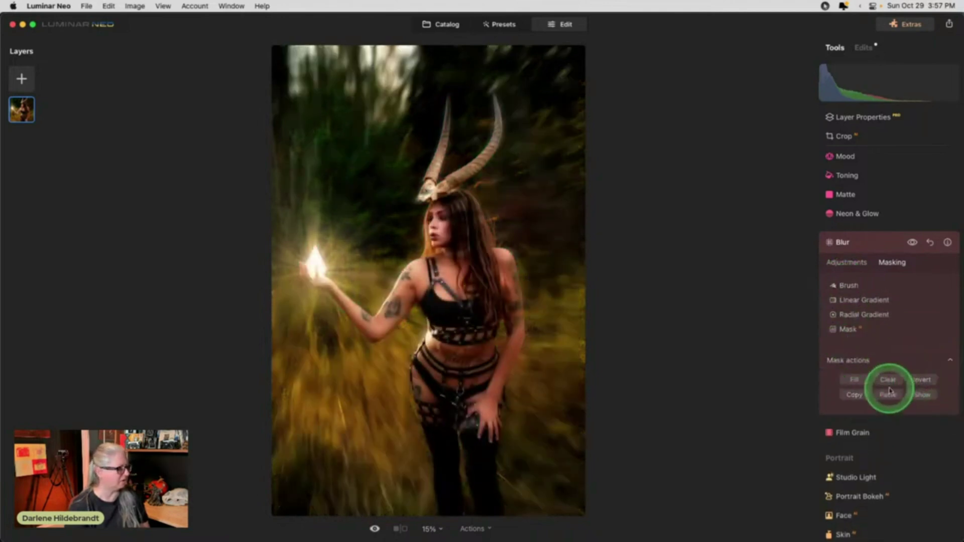
# Add a second Twisted blur with the amount at 100 and its center placed on the flame in the hand.
pyautogui.click(869, 248)
pyautogui.click(853, 289)
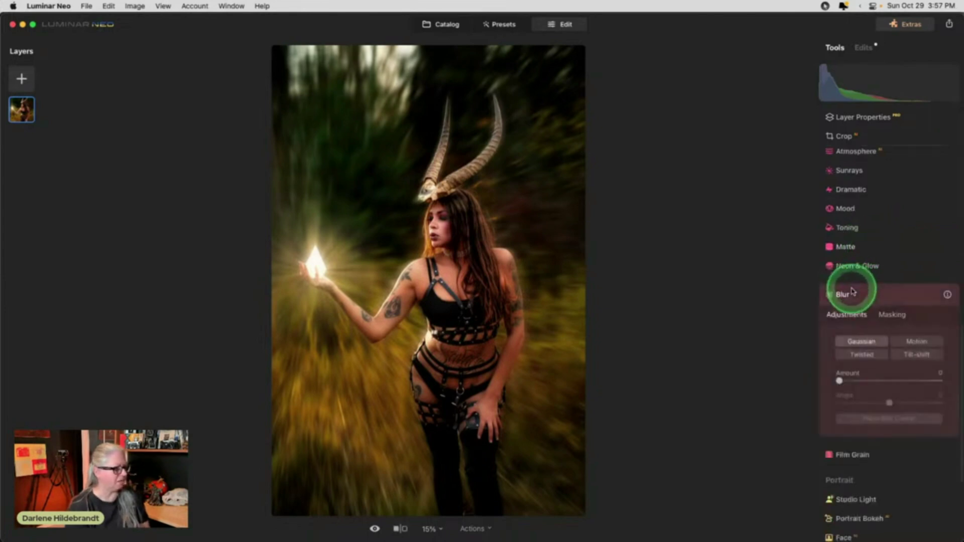
pyautogui.click(857, 355)
pyautogui.moveTo(839, 381); pyautogui.dragTo(938, 380)
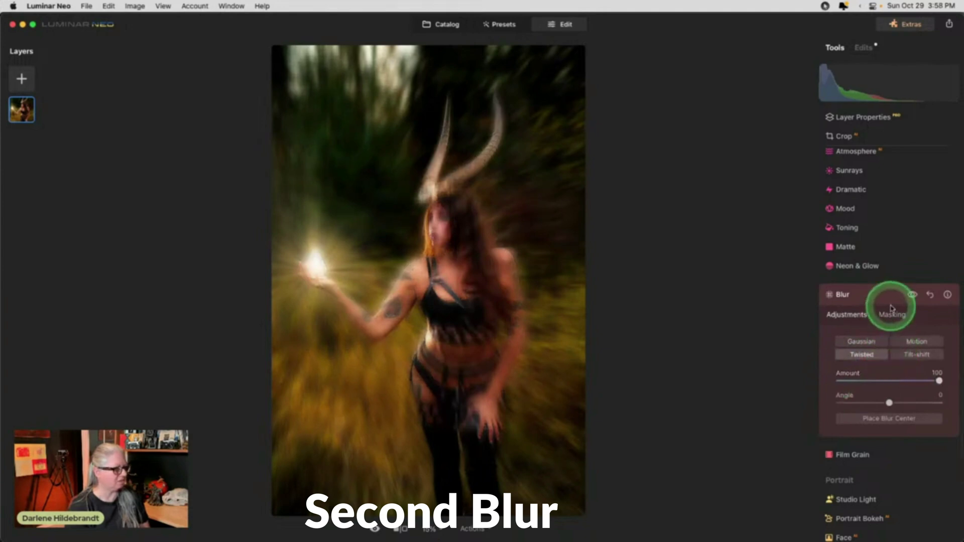
pyautogui.click(887, 418)
pyautogui.moveTo(427, 280); pyautogui.dragTo(319, 271)
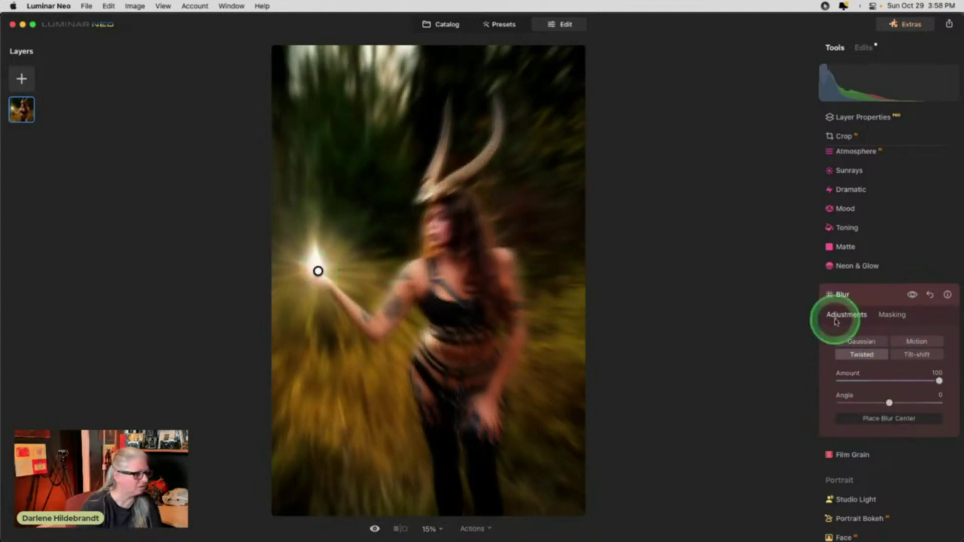
# Paste the copied background mask onto the second blur and close the Blur tool.
pyautogui.click(893, 315)
pyautogui.click(860, 388)
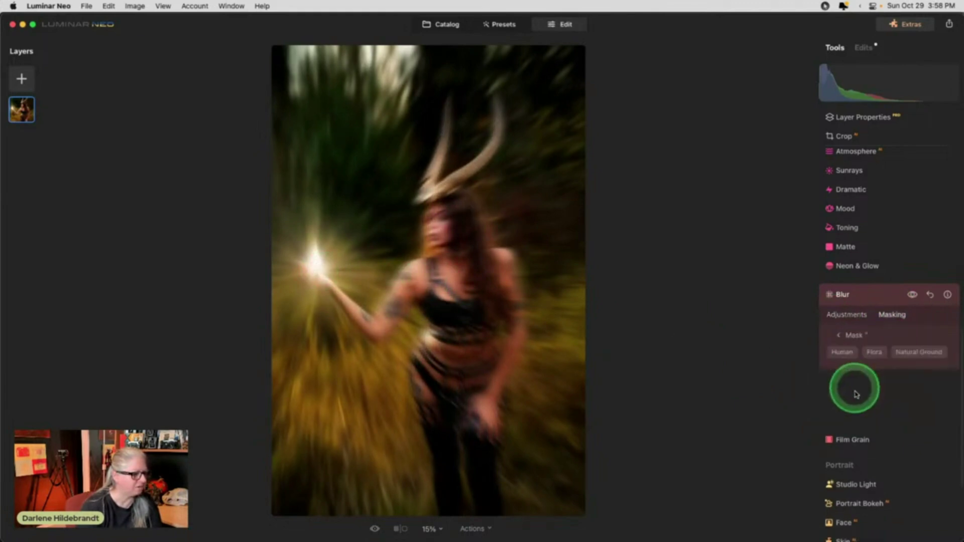
pyautogui.click(858, 336)
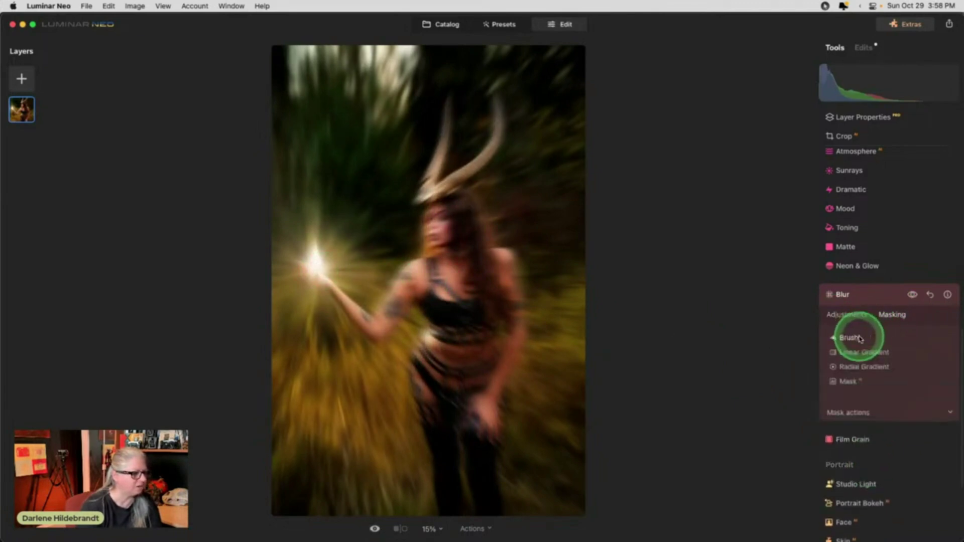
pyautogui.click(885, 416)
pyautogui.click(889, 447)
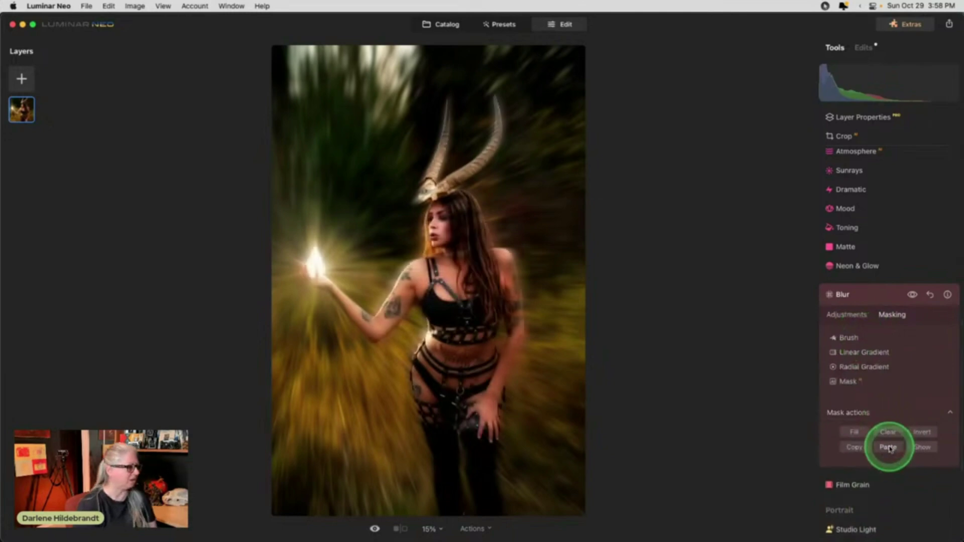
pyautogui.click(869, 296)
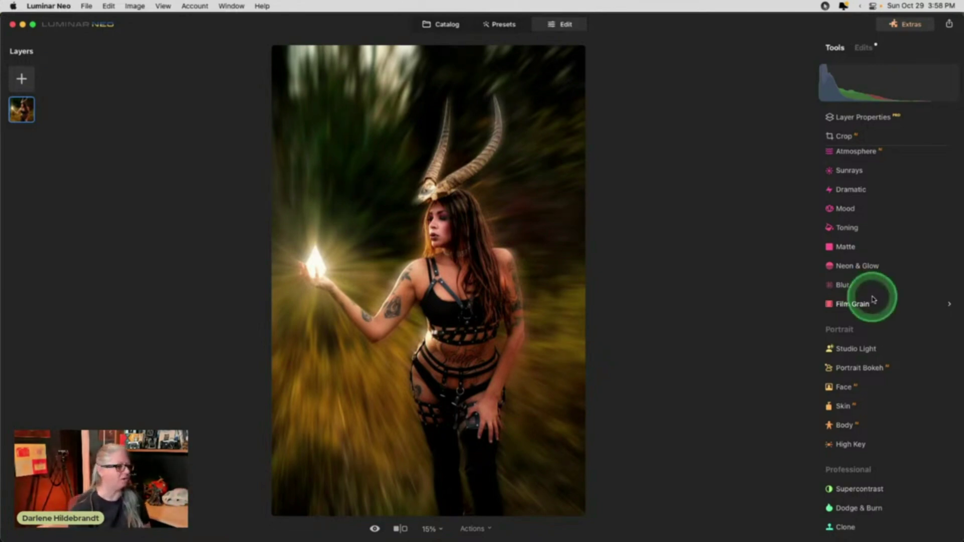
# Add an outer glow around the woman with the Neon & Glow tool, using an amount of 60.
pyautogui.click(868, 267)
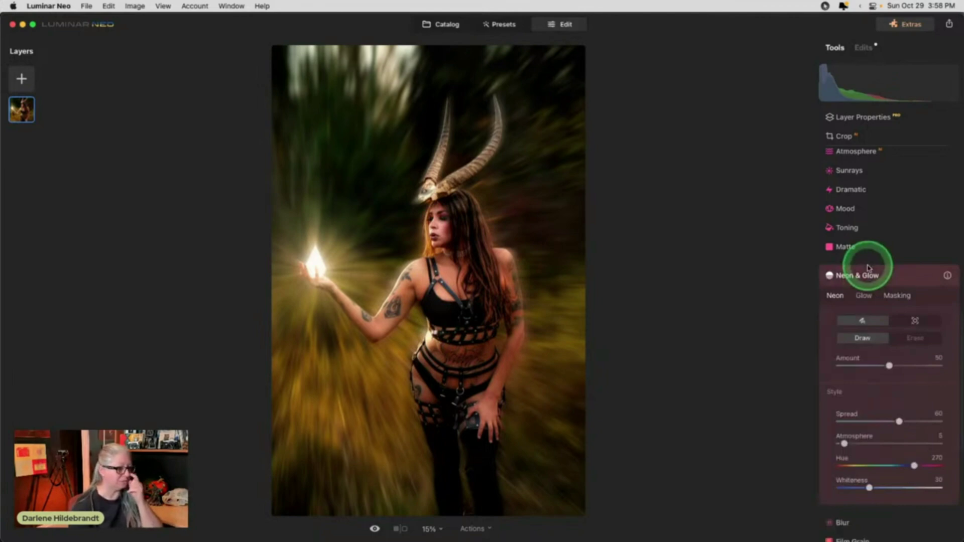
pyautogui.click(864, 252)
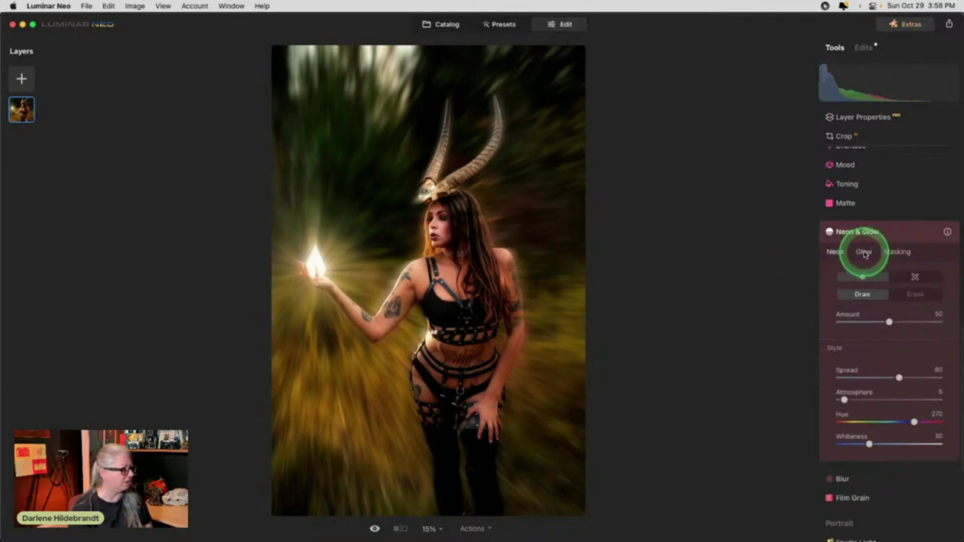
pyautogui.moveTo(839, 322); pyautogui.dragTo(900, 322)
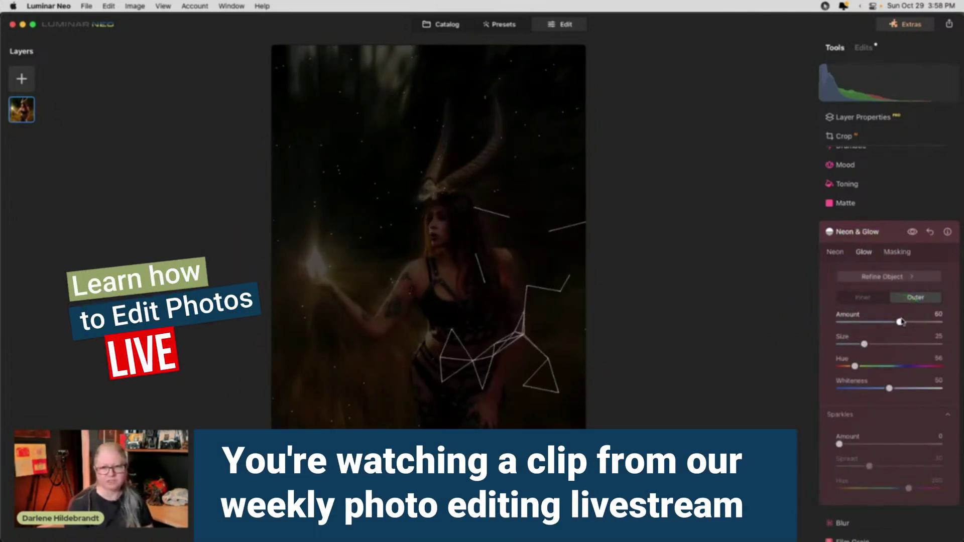
pyautogui.click(777, 409)
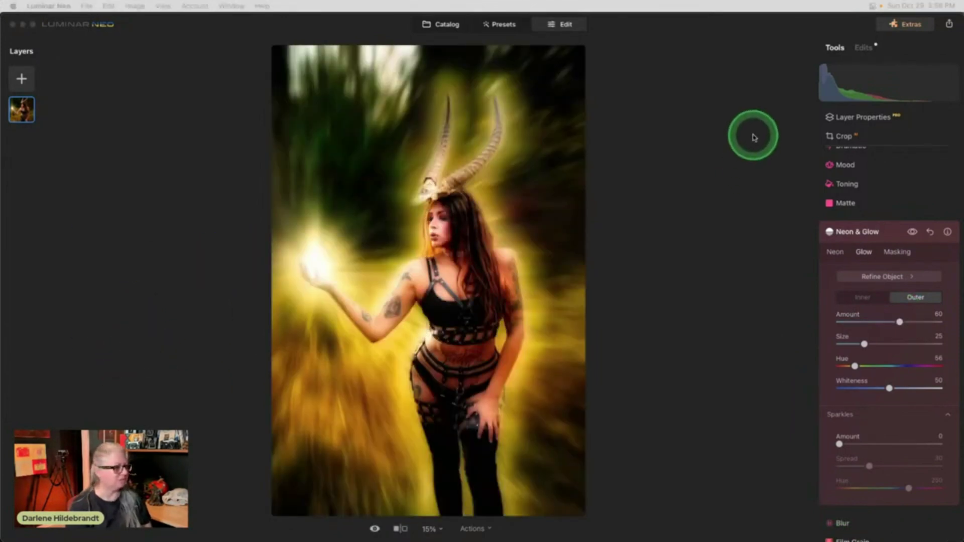
pyautogui.click(751, 134)
# Adjust the outer glow to amount 57, size 12, hue 34 and whiteness 54.
pyautogui.moveTo(855, 366); pyautogui.dragTo(874, 388)
pyautogui.moveTo(864, 344); pyautogui.dragTo(854, 344)
pyautogui.moveTo(899, 322); pyautogui.dragTo(883, 344)
pyautogui.moveTo(873, 321); pyautogui.dragTo(854, 344)
pyautogui.moveTo(873, 388); pyautogui.dragTo(894, 388)
# Set the glow's sparkles to amount 23, spread 74 and hue 34, and compare the photo with and without the effect.
pyautogui.moveTo(839, 444); pyautogui.dragTo(919, 442)
pyautogui.moveTo(879, 488); pyautogui.dragTo(858, 488)
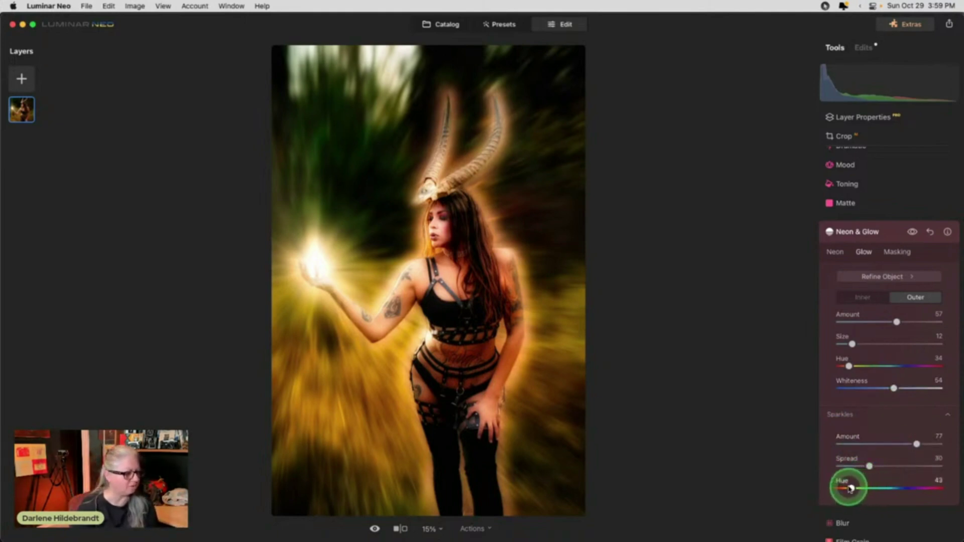
pyautogui.moveTo(847, 489); pyautogui.dragTo(849, 489)
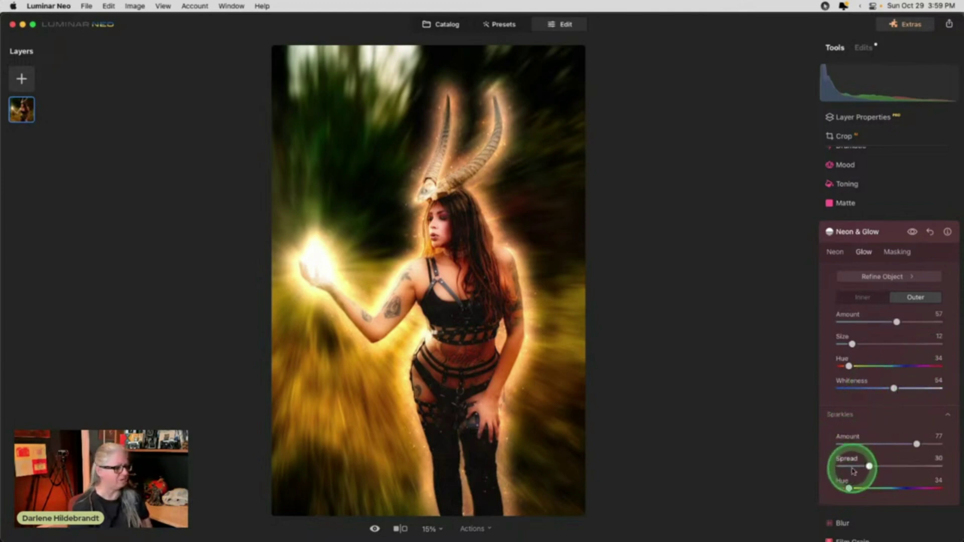
pyautogui.moveTo(868, 466); pyautogui.dragTo(862, 443)
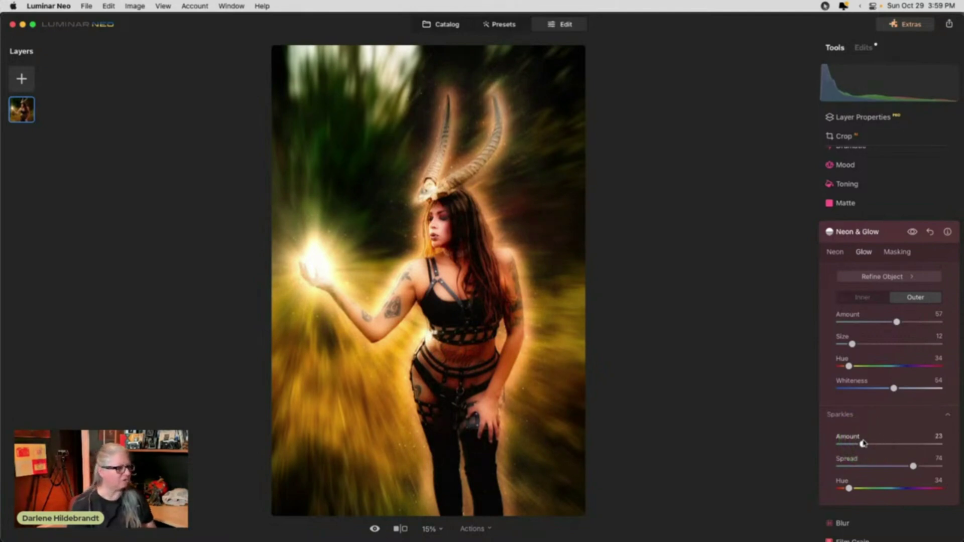
pyautogui.click(913, 231)
pyautogui.click(912, 232)
pyautogui.click(913, 232)
pyautogui.click(912, 232)
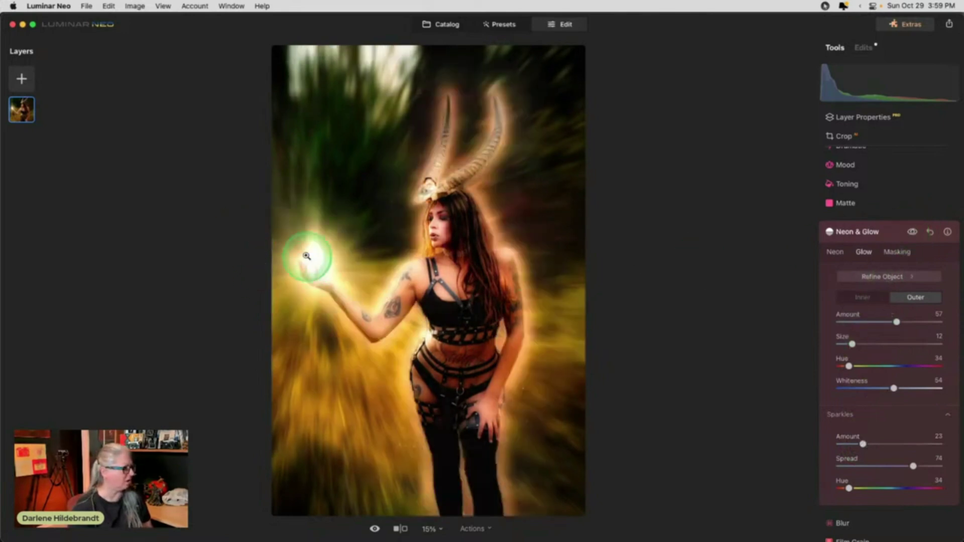
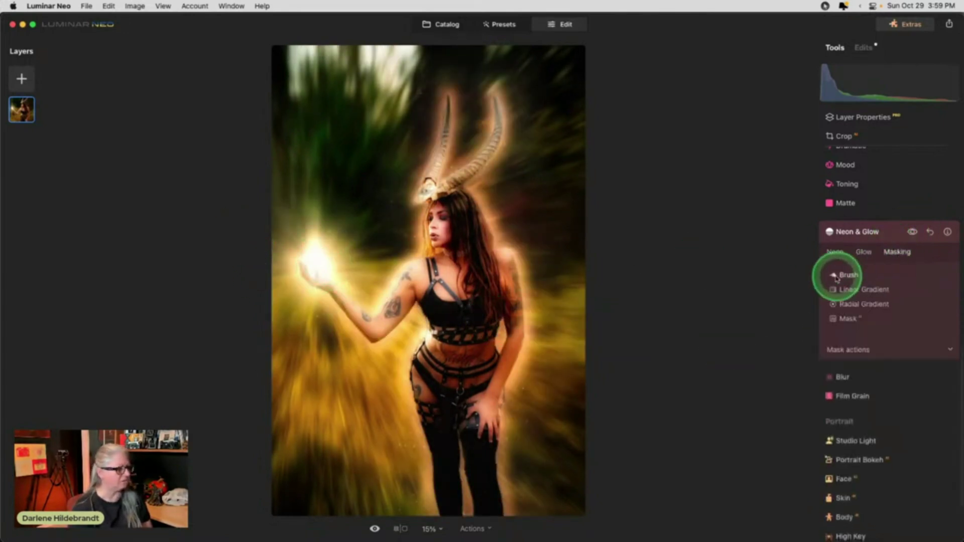
# Partly erase the glow around the flame in the hand with a mask brush of size 100 and strength 54.
pyautogui.click(843, 273)
pyautogui.click(914, 290)
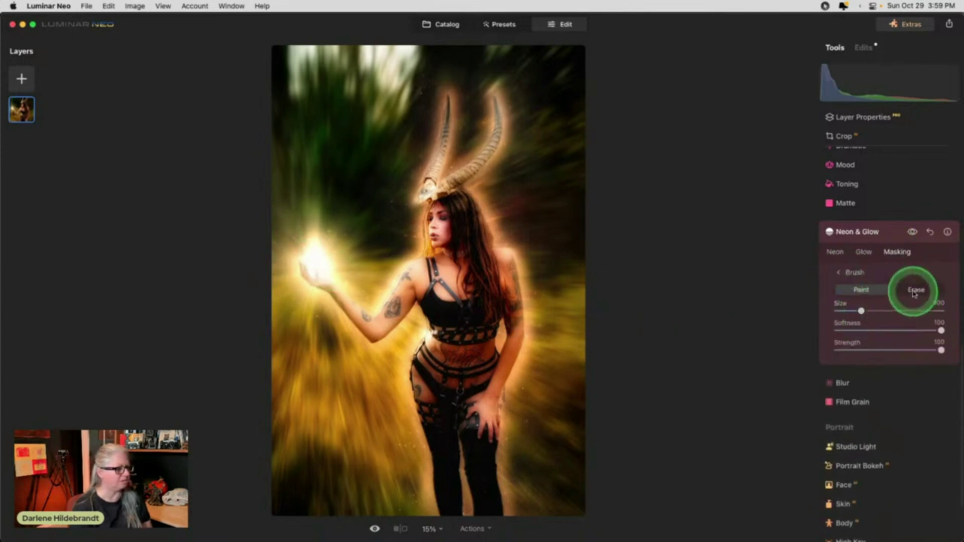
pyautogui.click(894, 350)
pyautogui.moveTo(337, 251)
pyautogui.mouseDown()
pyautogui.moveTo(314, 269)
pyautogui.moveTo(321, 262)
pyautogui.moveTo(392, 283)
pyautogui.moveTo(314, 271)
pyautogui.mouseUp()
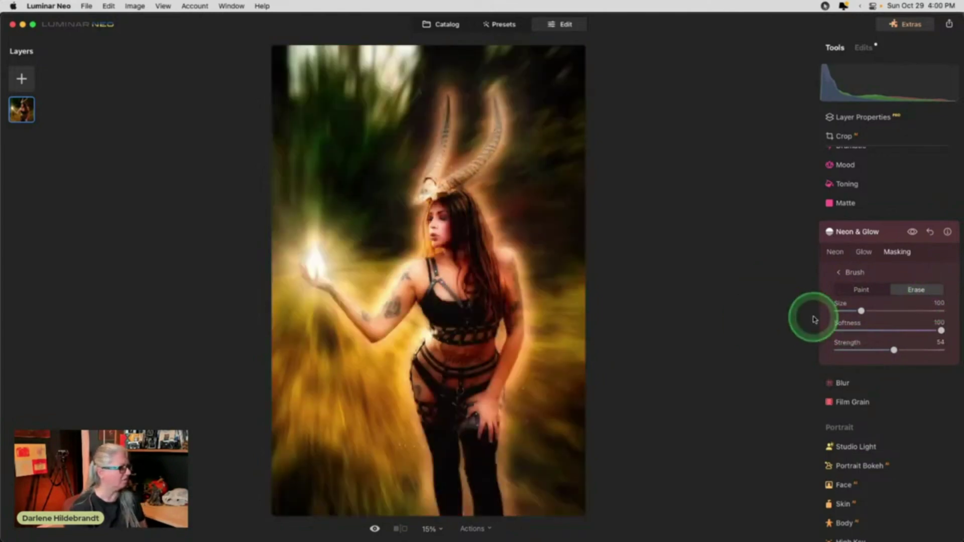
# Reduce the erasing brush to size 28 and erase more of the glow over the flame itself.
pyautogui.press('[')
pyautogui.press('[')
pyautogui.press('[')
pyautogui.press('[')
pyautogui.press('[')
pyautogui.press('[')
pyautogui.press('[')
pyautogui.moveTo(313, 261); pyautogui.dragTo(314, 272)
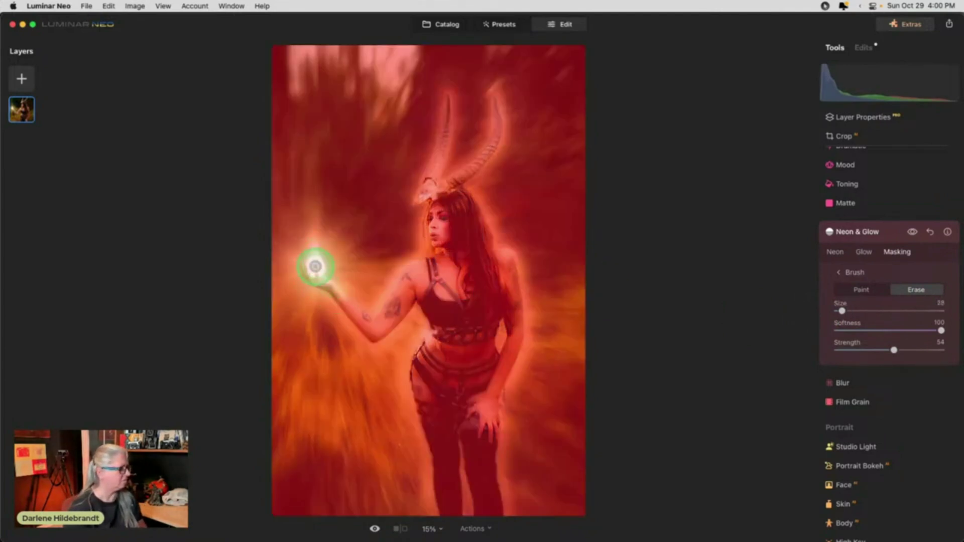
pyautogui.moveTo(315, 249); pyautogui.dragTo(315, 253)
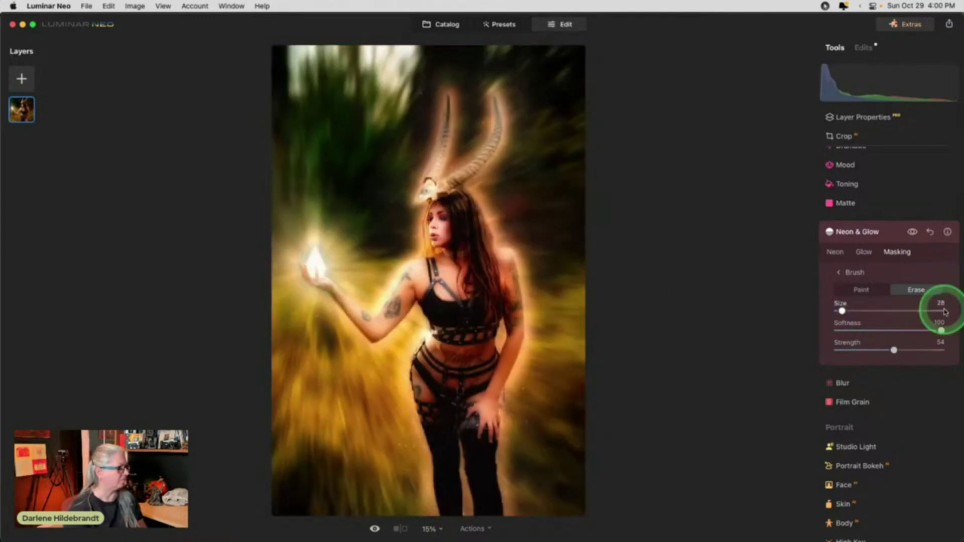
# Paint glow back around the flame with a mask brush of size 28 and strength 54, and compare the photo with and without Neon & Glow.
pyautogui.click(860, 289)
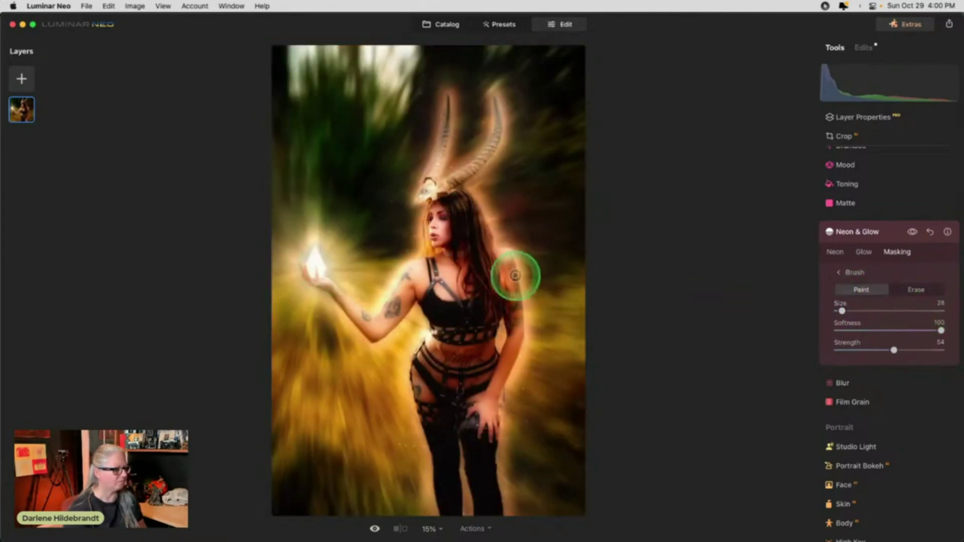
pyautogui.moveTo(330, 271); pyautogui.dragTo(318, 237)
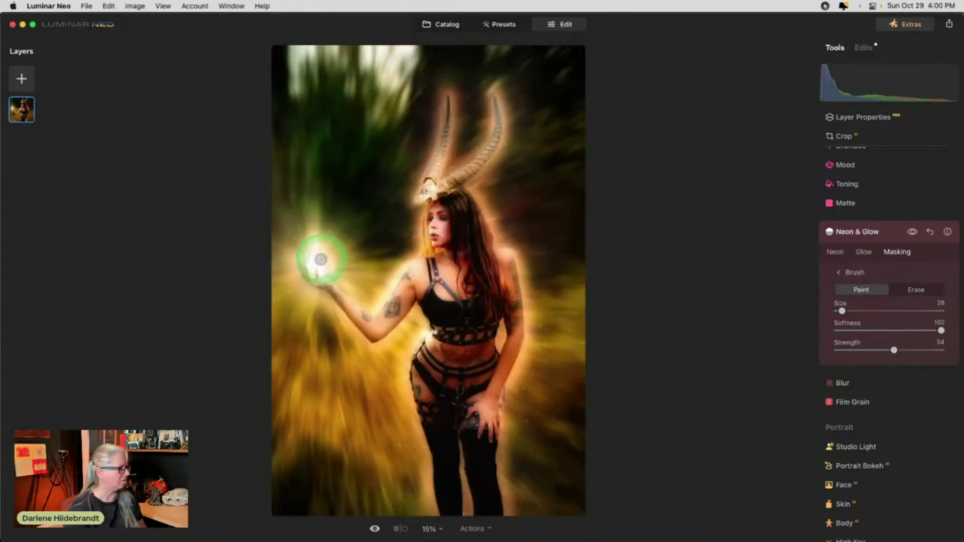
pyautogui.click(846, 273)
pyautogui.click(912, 232)
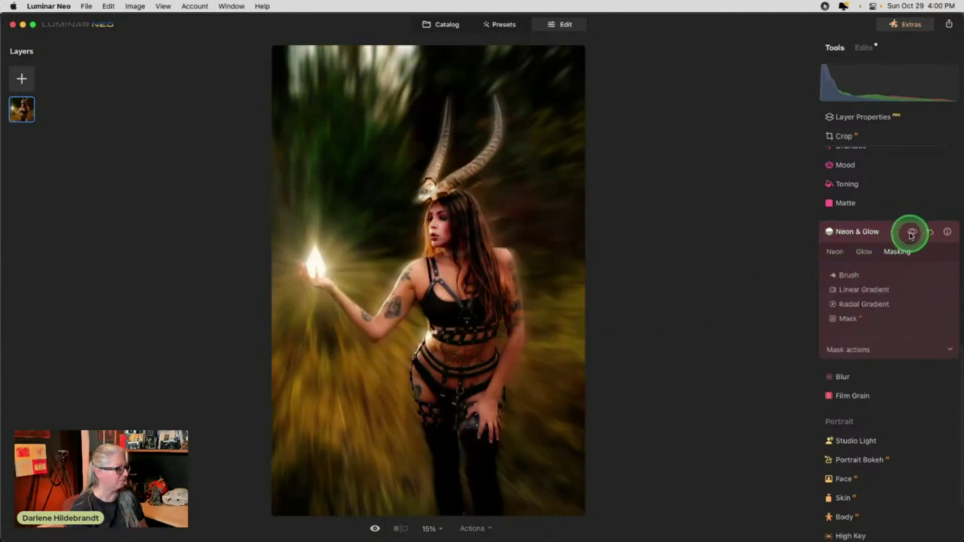
pyautogui.click(912, 232)
pyautogui.click(912, 232)
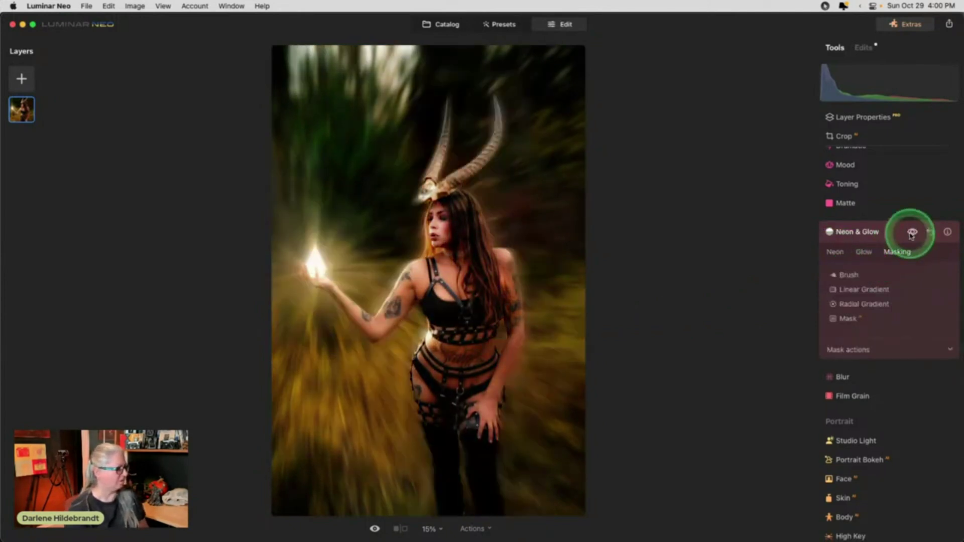
pyautogui.click(912, 232)
# Paint more of the glow back over the flame and hand with the size 28 mask brush.
pyautogui.click(847, 274)
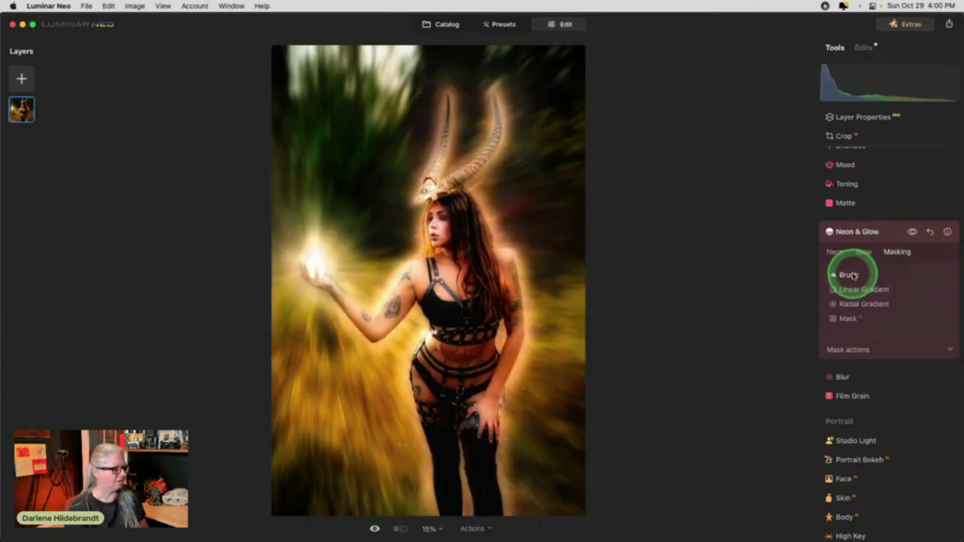
pyautogui.click(859, 290)
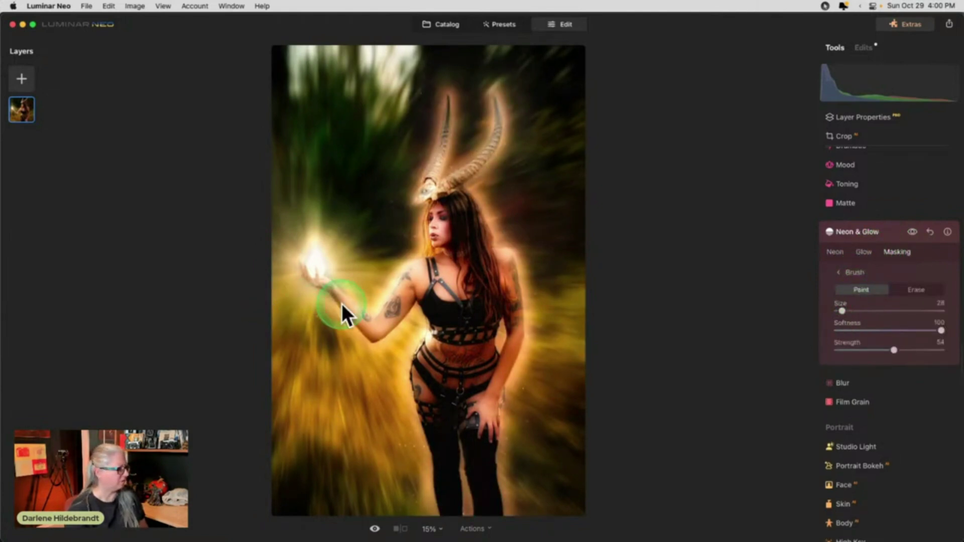
pyautogui.moveTo(331, 303)
pyautogui.mouseDown()
pyautogui.moveTo(333, 284)
pyautogui.moveTo(406, 332)
pyautogui.moveTo(364, 323)
pyautogui.moveTo(310, 276)
pyautogui.mouseUp()
pyautogui.click(323, 265)
pyautogui.click(324, 296)
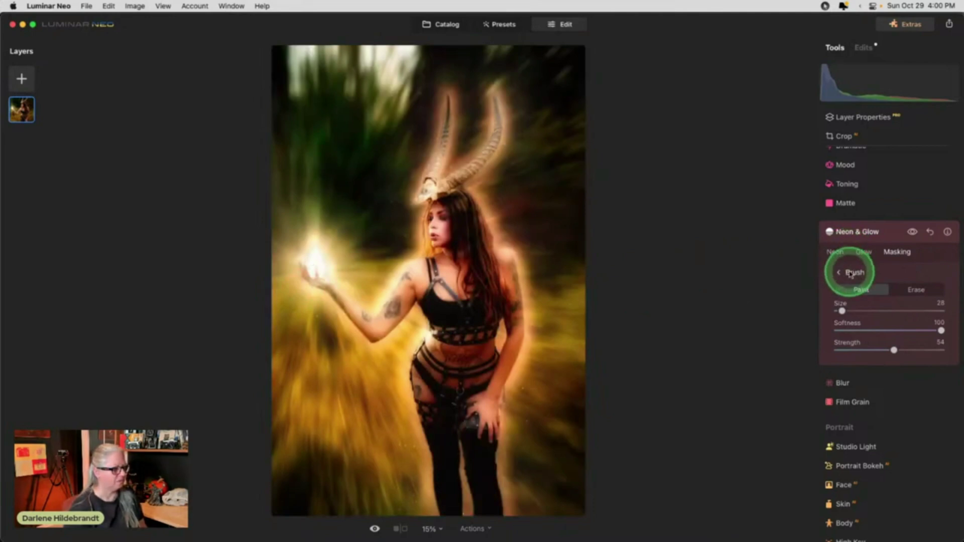
pyautogui.click(850, 273)
# Compare the photo with and without the Neon & Glow effect, and close its settings.
pyautogui.click(911, 233)
pyautogui.click(912, 233)
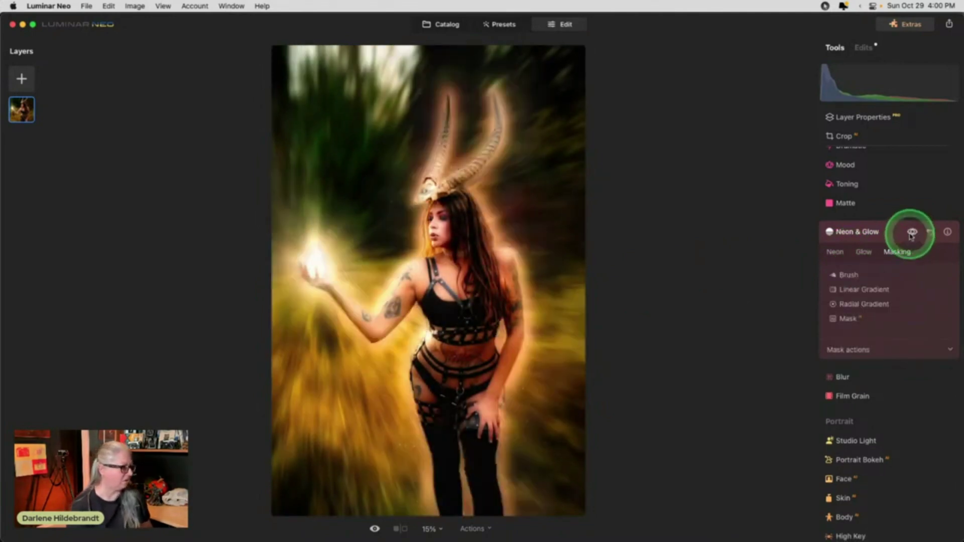
pyautogui.click(911, 233)
pyautogui.click(912, 232)
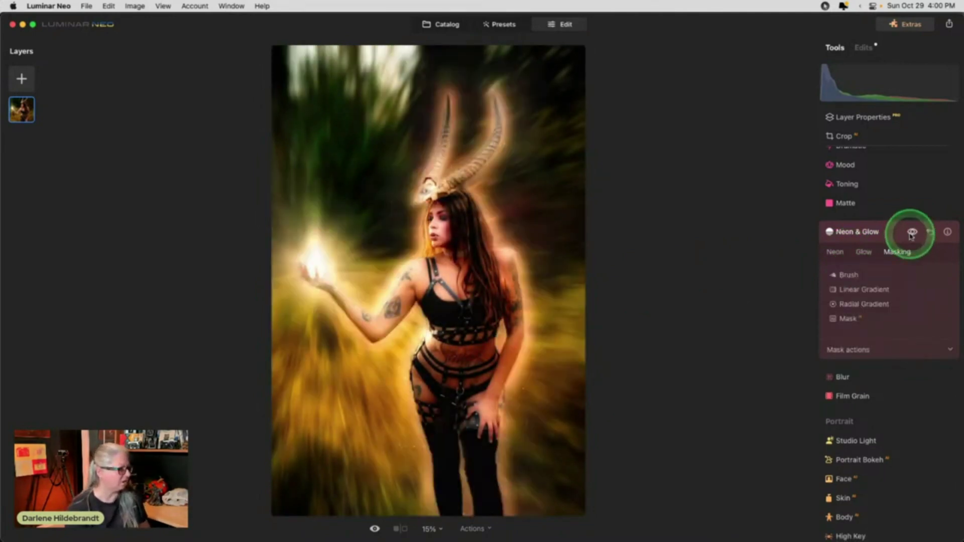
pyautogui.click(911, 233)
pyautogui.click(912, 232)
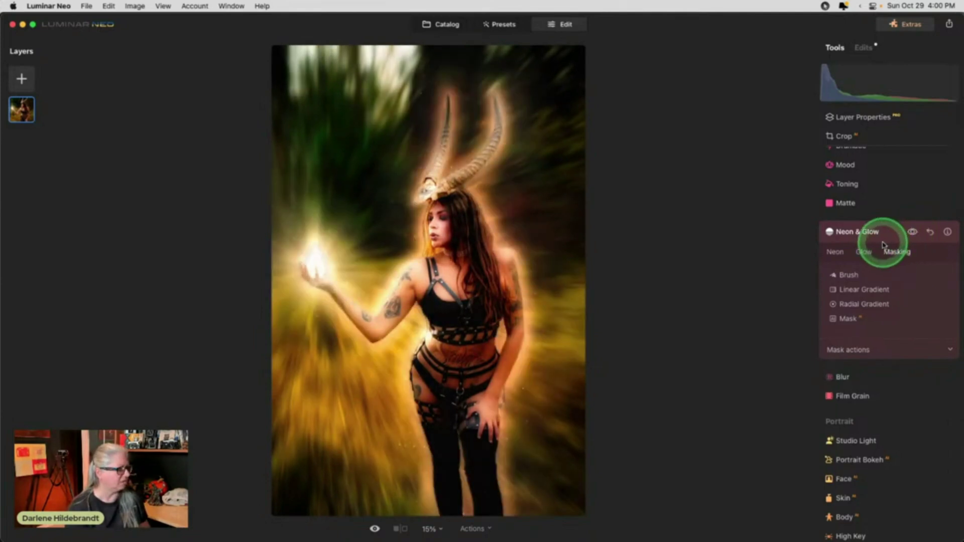
pyautogui.click(889, 236)
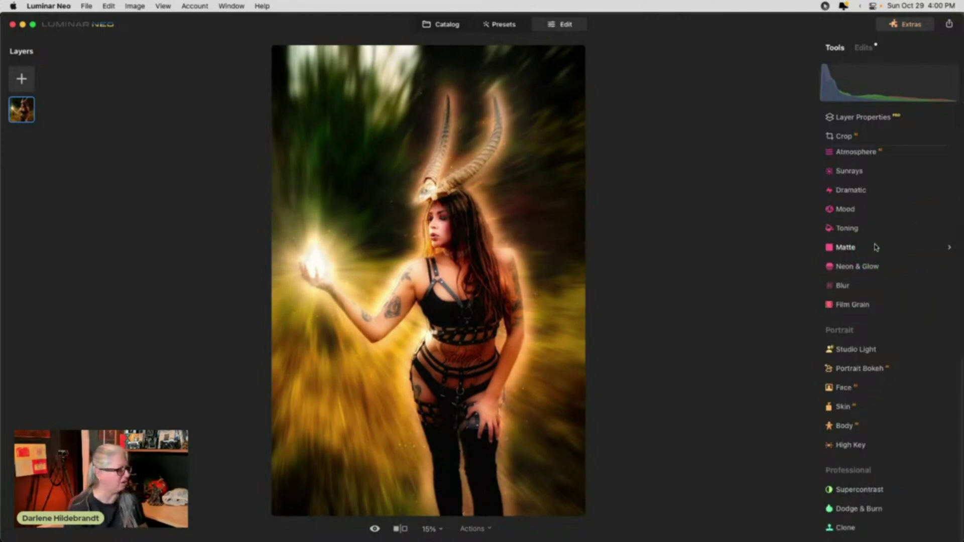
# Lower the highlights to -36 and the saturation to -10 in the Develop adjustments.
pyautogui.scroll(5, 876, 246)
pyautogui.click(853, 149)
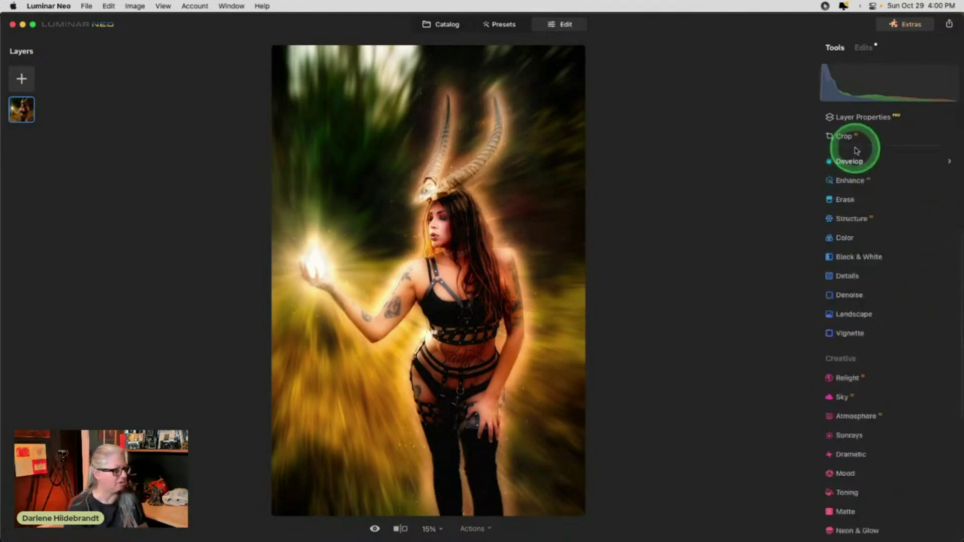
pyautogui.click(856, 224)
pyautogui.moveTo(889, 272); pyautogui.dragTo(870, 272)
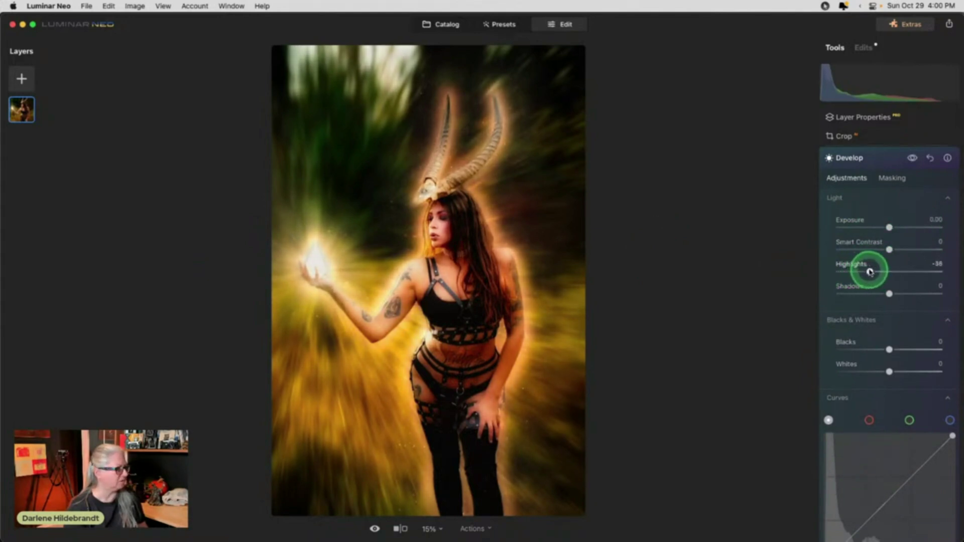
pyautogui.scroll(-10, 863, 266)
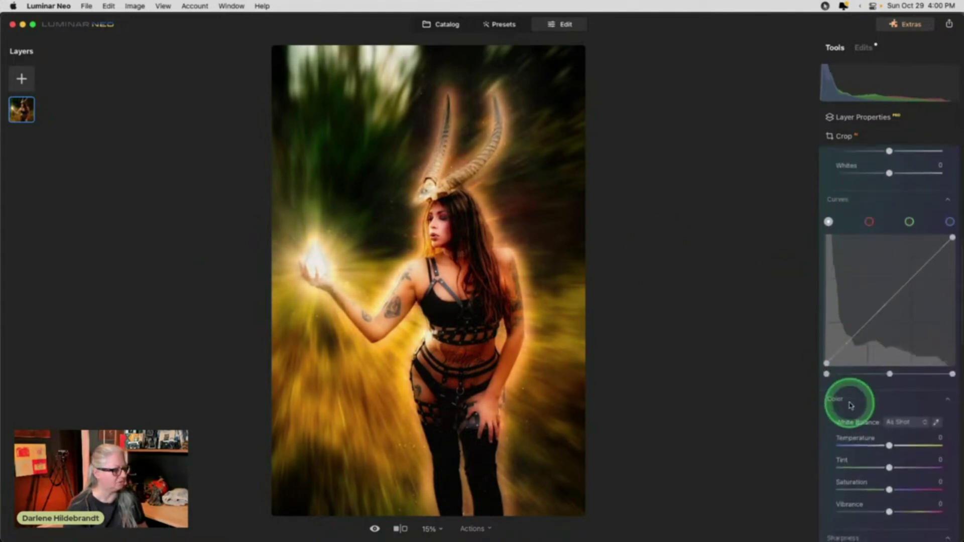
pyautogui.click(888, 441)
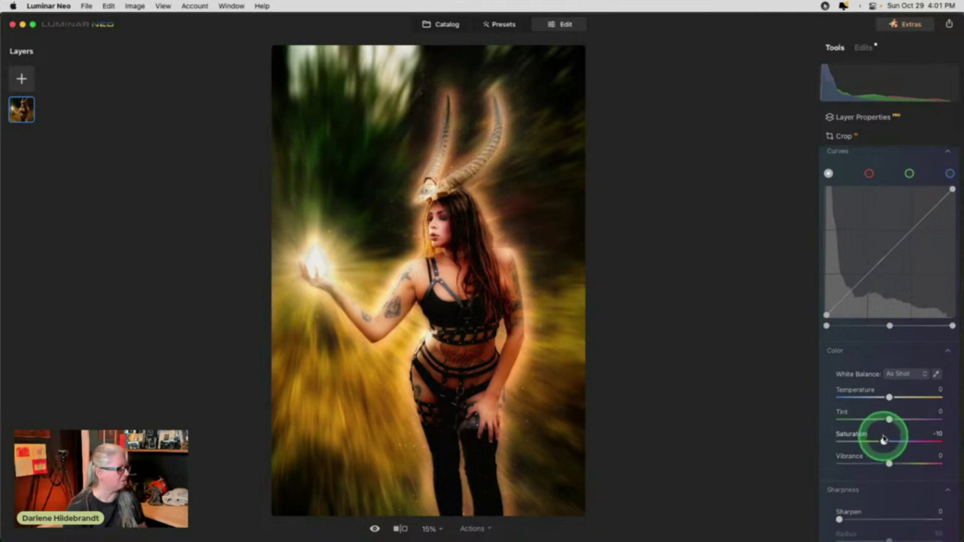
# Compare the photo with and without the Develop adjustments, and set the highlights to -19.
pyautogui.scroll(10, 883, 439)
pyautogui.click(912, 172)
pyautogui.click(913, 172)
pyautogui.click(912, 173)
pyautogui.click(912, 172)
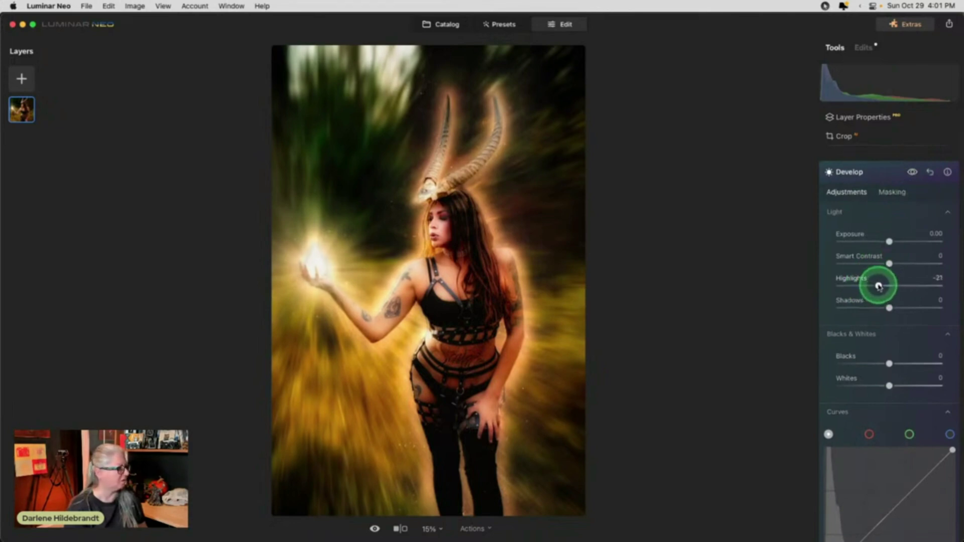
pyautogui.click(882, 171)
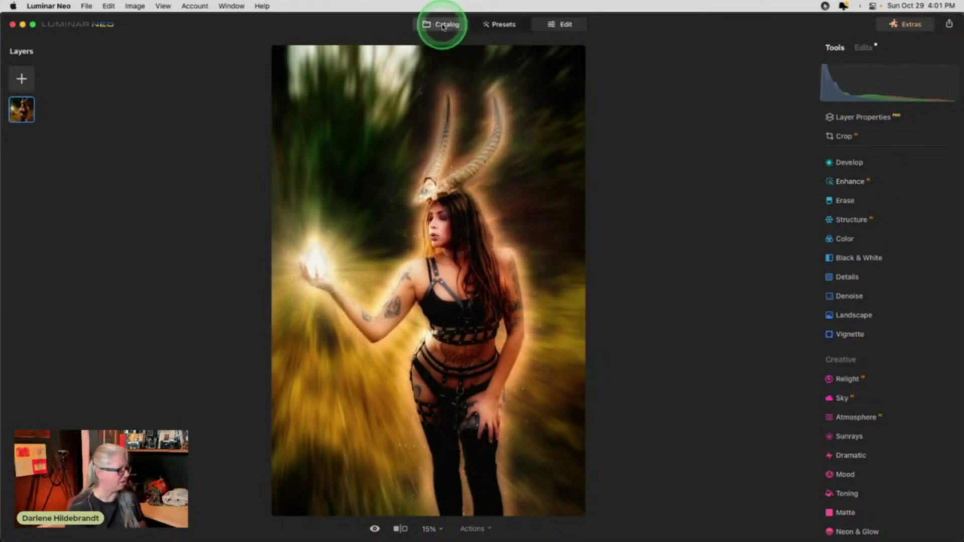
# Compare the fully edited portrait with its original version.
pyautogui.press('\\')
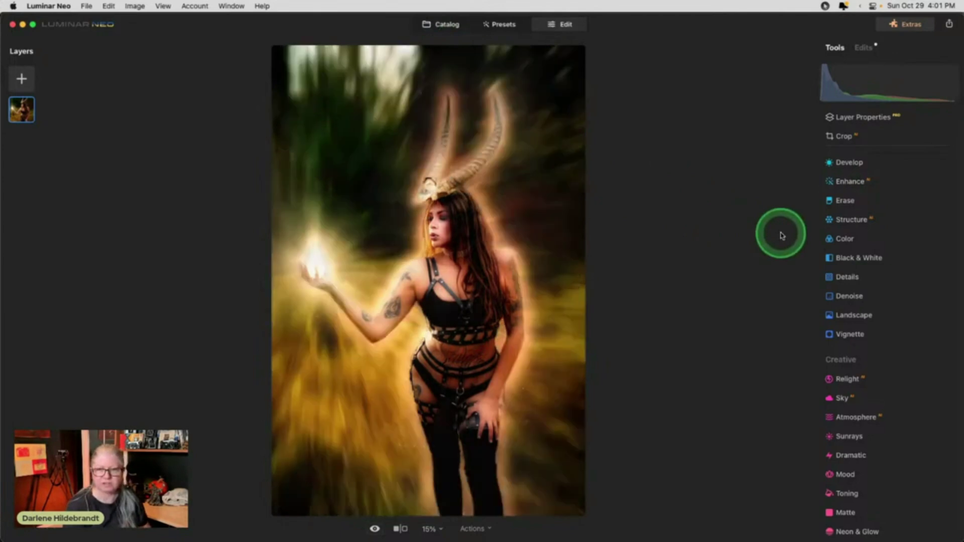
pyautogui.press('\\')
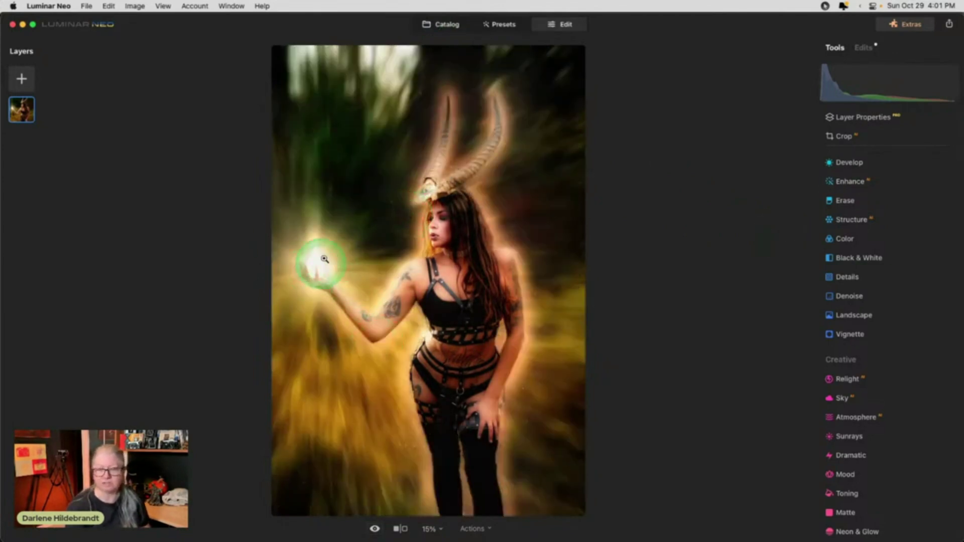
pyautogui.press('\\')
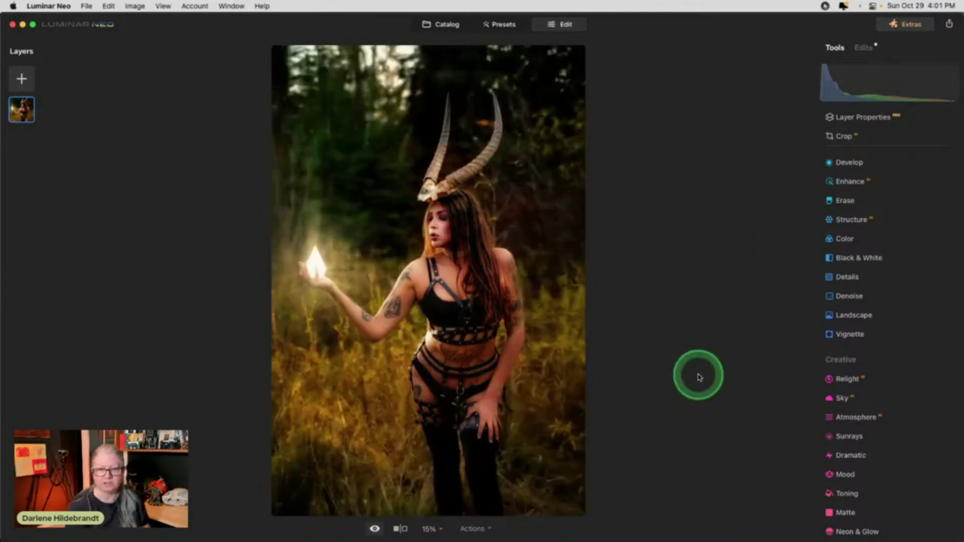
pyautogui.press('\\')
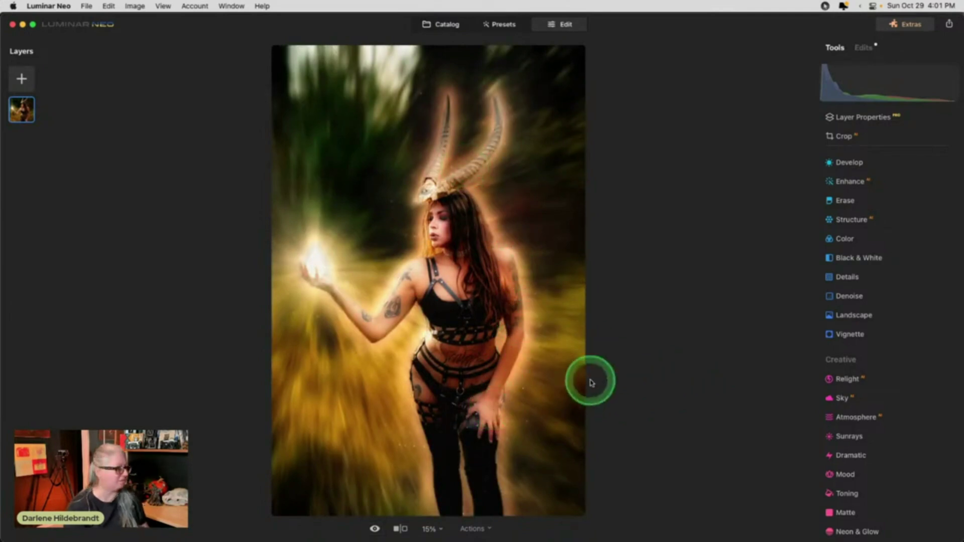
# Reopen the applied Neon & Glow edit and reduce the outer glow amount to 32.
pyautogui.click(863, 48)
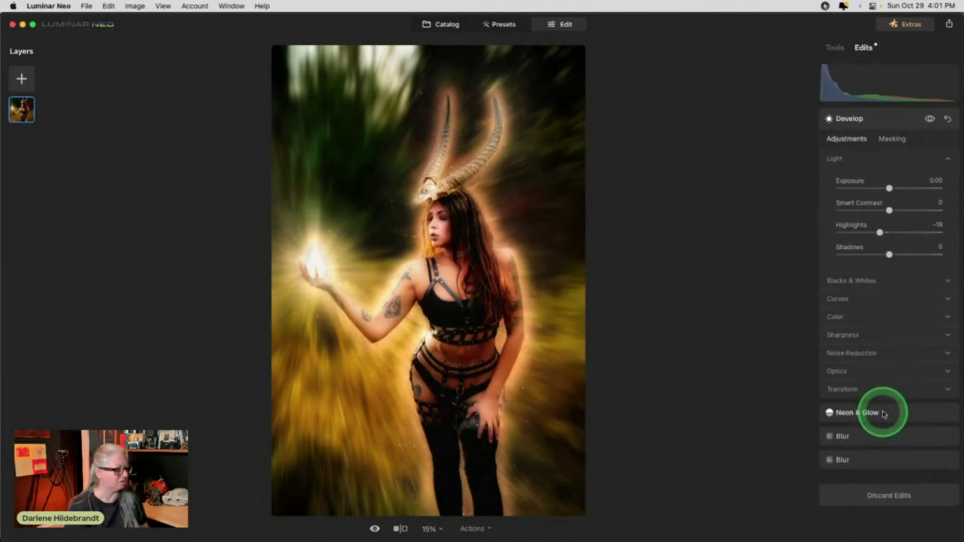
pyautogui.click(882, 410)
pyautogui.click(863, 166)
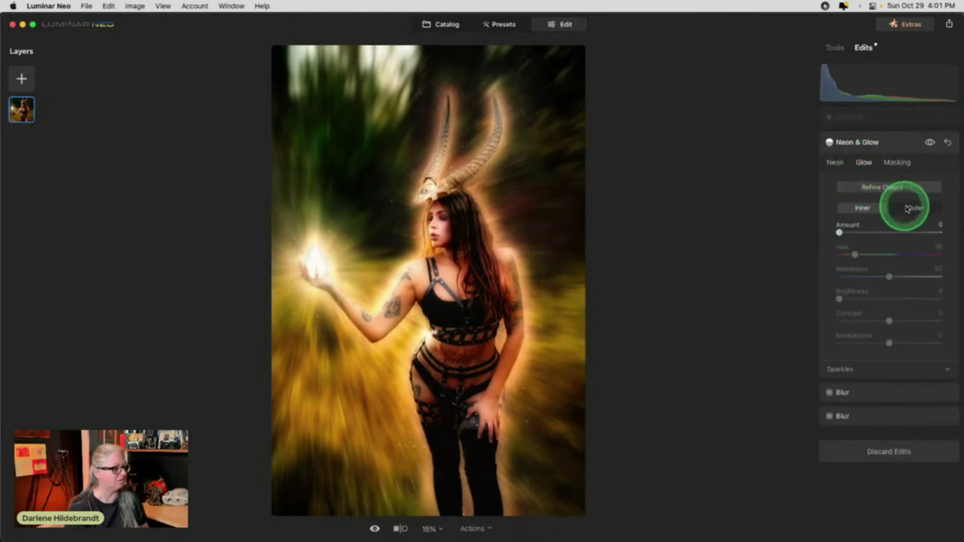
pyautogui.click(907, 208)
pyautogui.moveTo(893, 233); pyautogui.dragTo(874, 232)
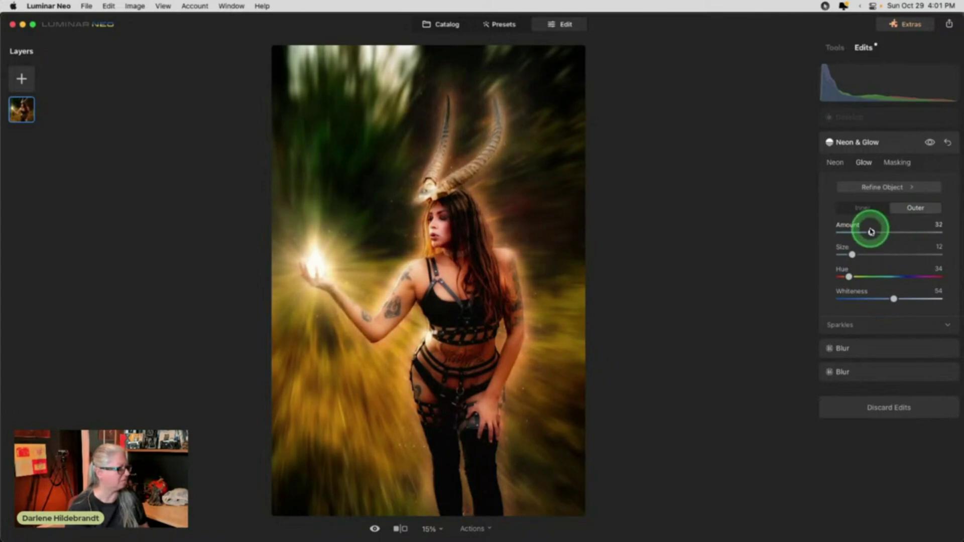
pyautogui.moveTo(871, 231); pyautogui.dragTo(862, 231)
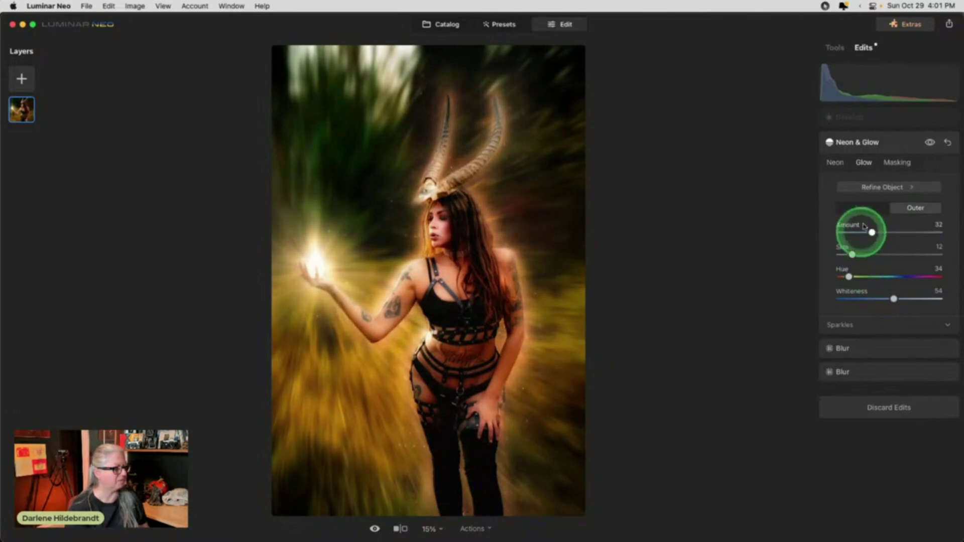
pyautogui.click(873, 117)
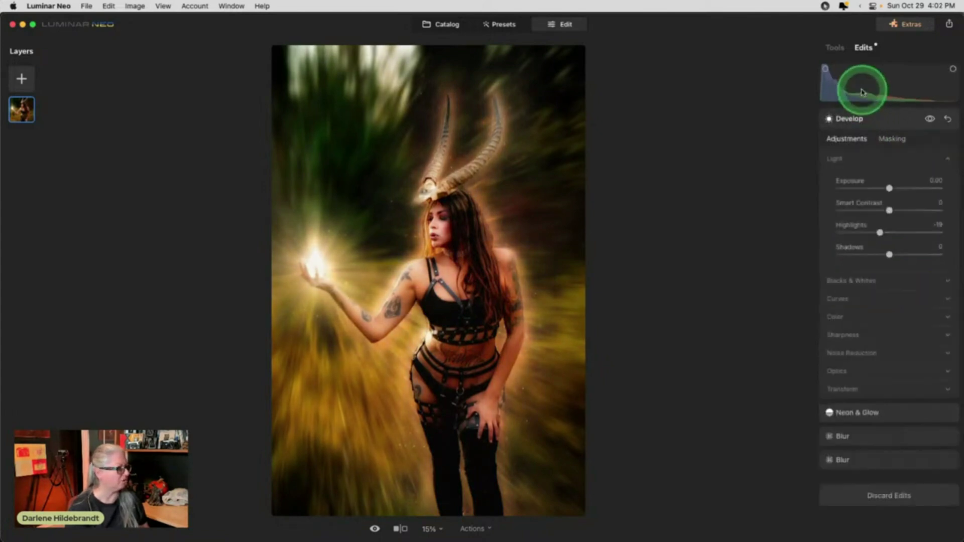
# Duplicate the photo layer, and reset and delete the earliest twisted Blur edit on the duplicate.
pyautogui.click(835, 47)
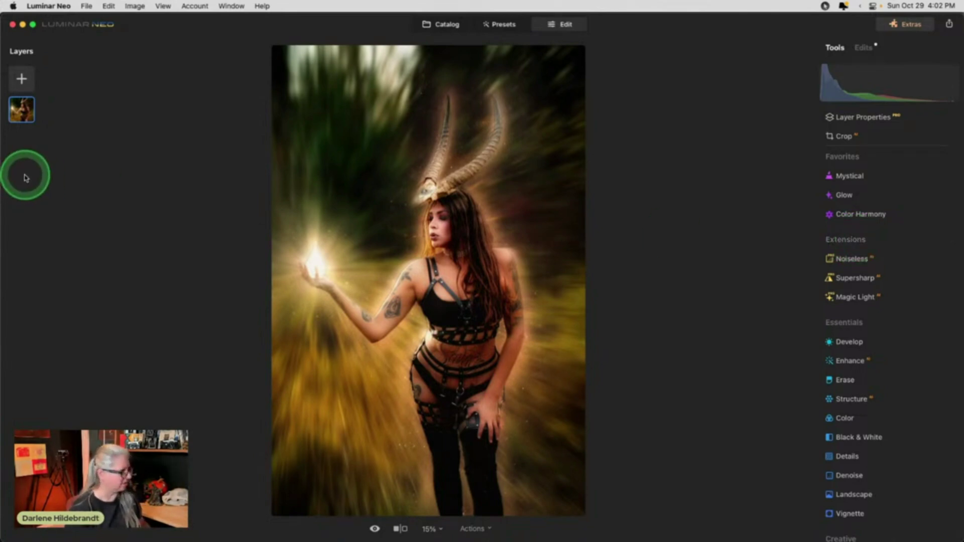
pyautogui.moveTo(25, 176); pyautogui.dragTo(25, 177)
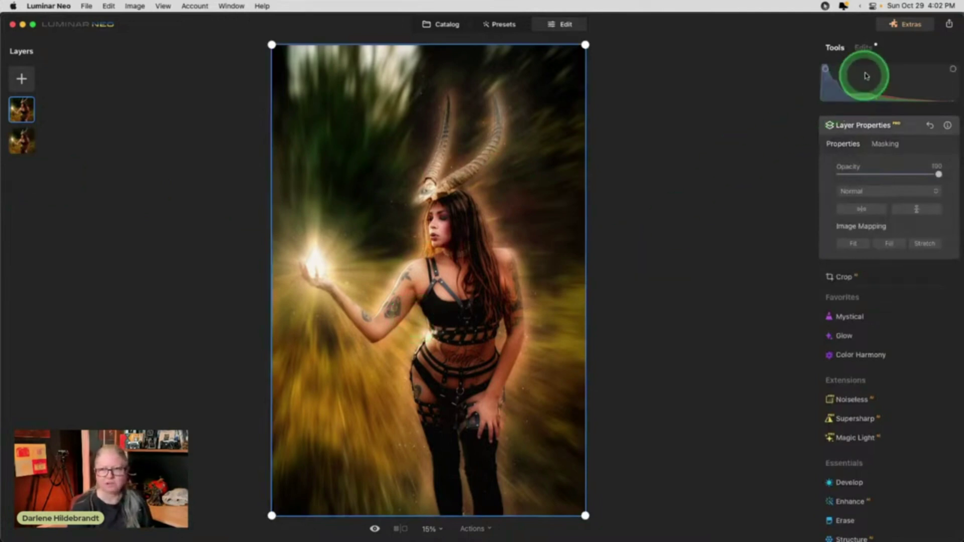
pyautogui.click(865, 48)
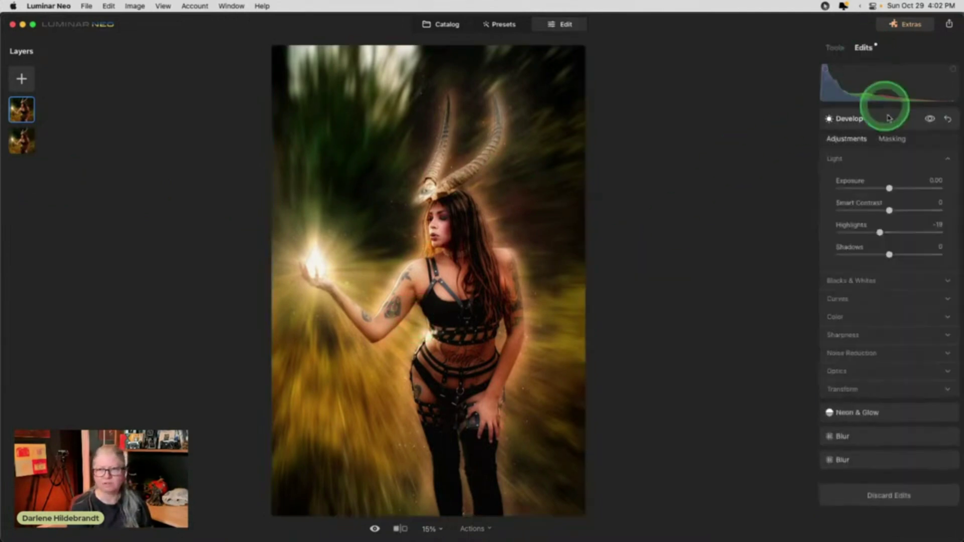
pyautogui.click(897, 459)
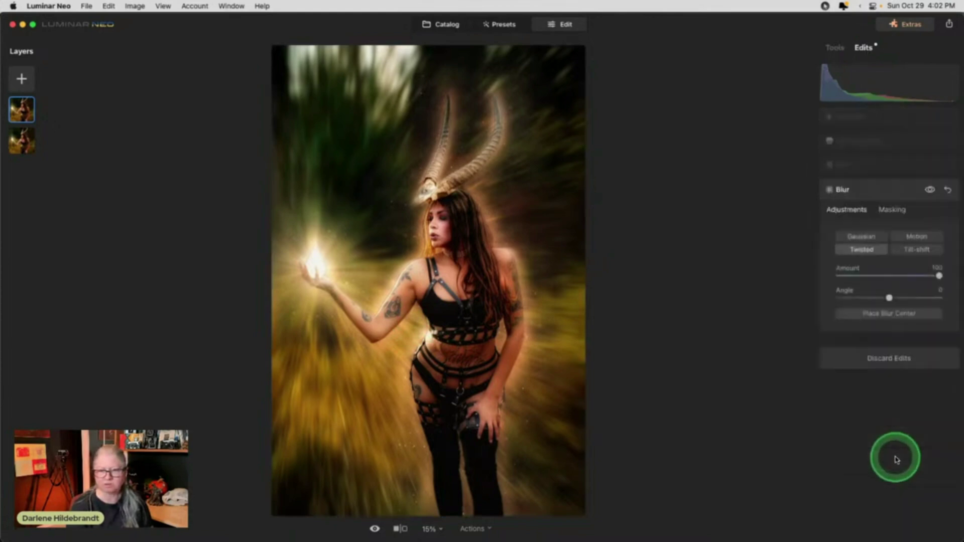
pyautogui.click(947, 190)
pyautogui.click(943, 190)
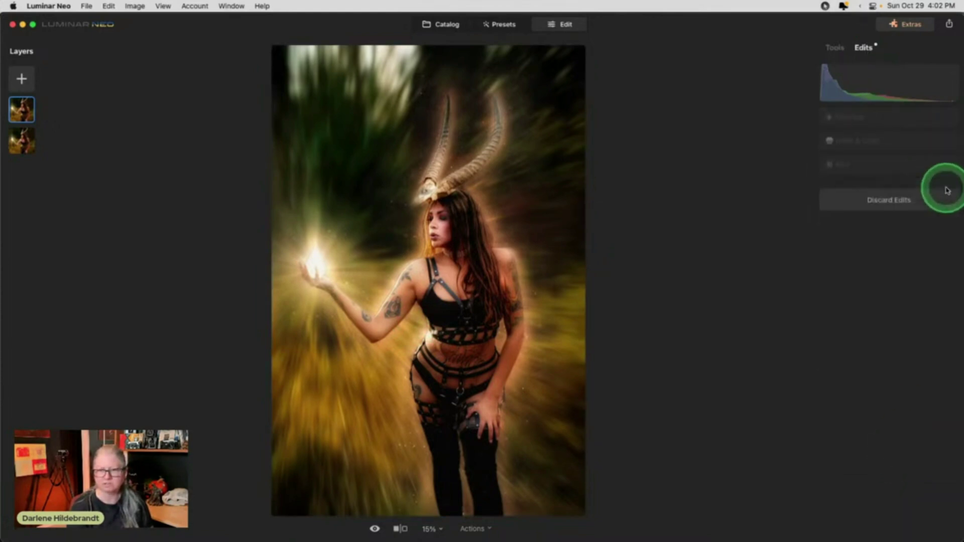
# Reset and delete the remaining Blur edit on the duplicated layer.
pyautogui.click(932, 163)
pyautogui.click(947, 166)
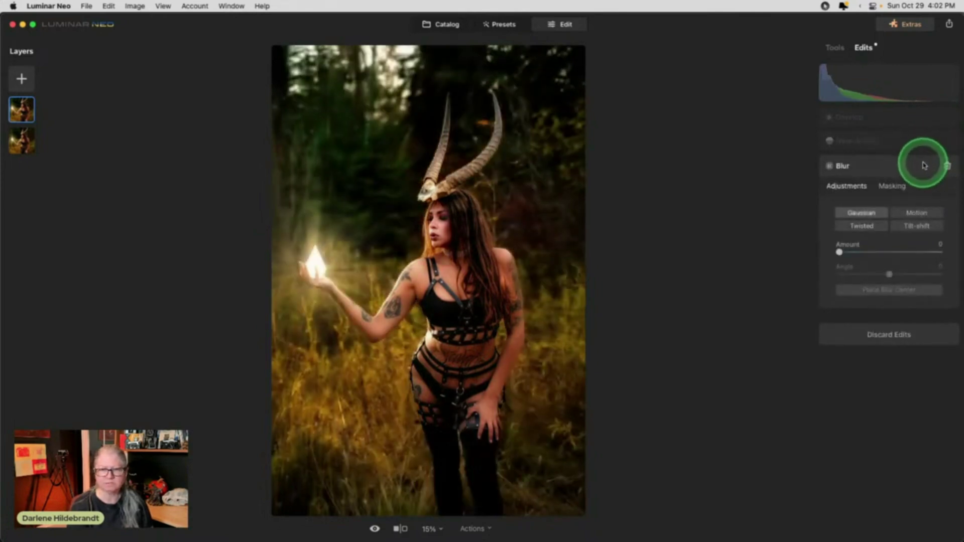
pyautogui.click(884, 150)
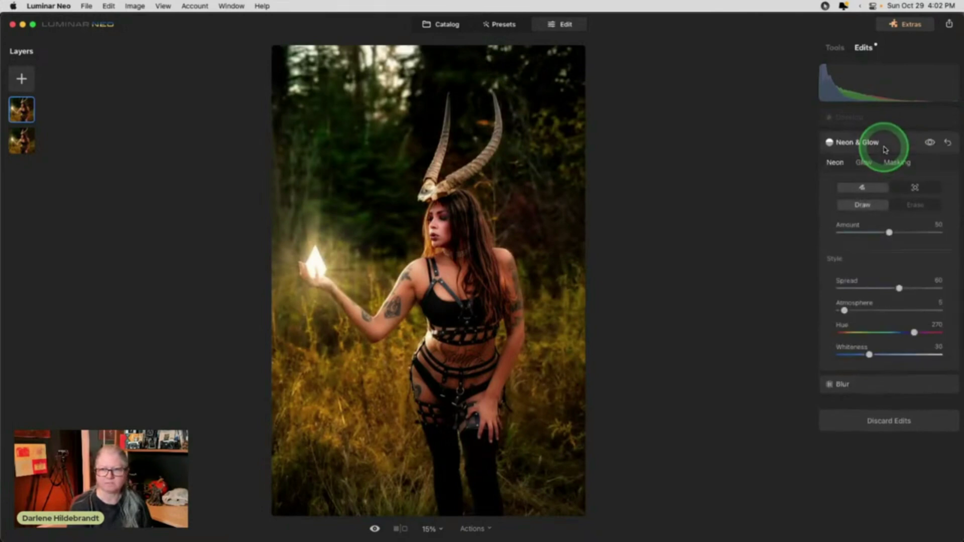
pyautogui.click(888, 384)
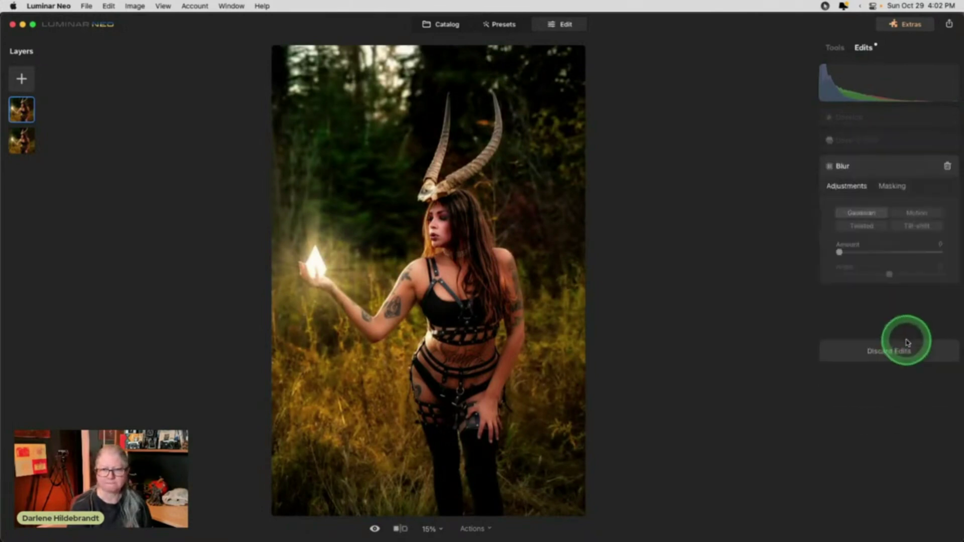
pyautogui.click(947, 167)
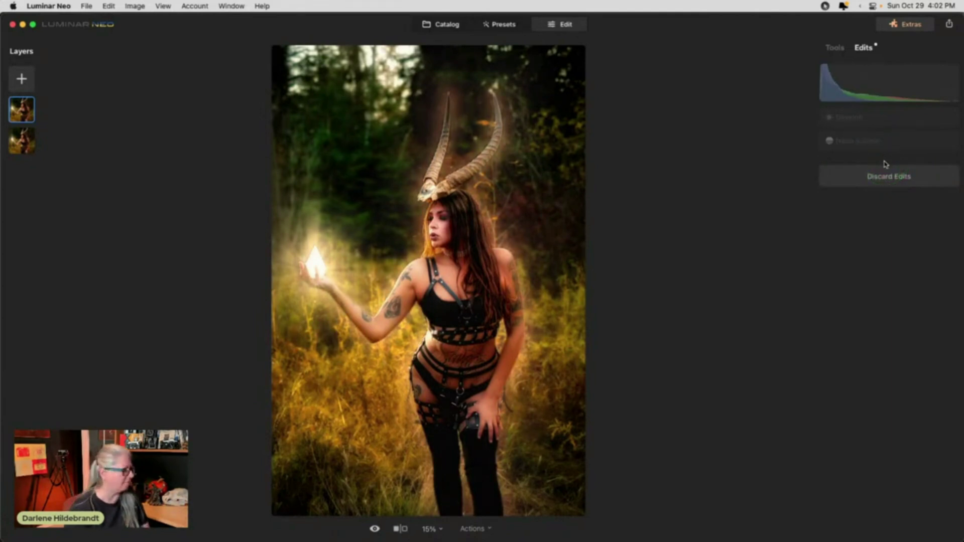
# Review the remaining Develop and Neon & Glow edits on the duplicated layer.
pyautogui.moveTo(879, 163); pyautogui.dragTo(886, 142)
pyautogui.click(886, 118)
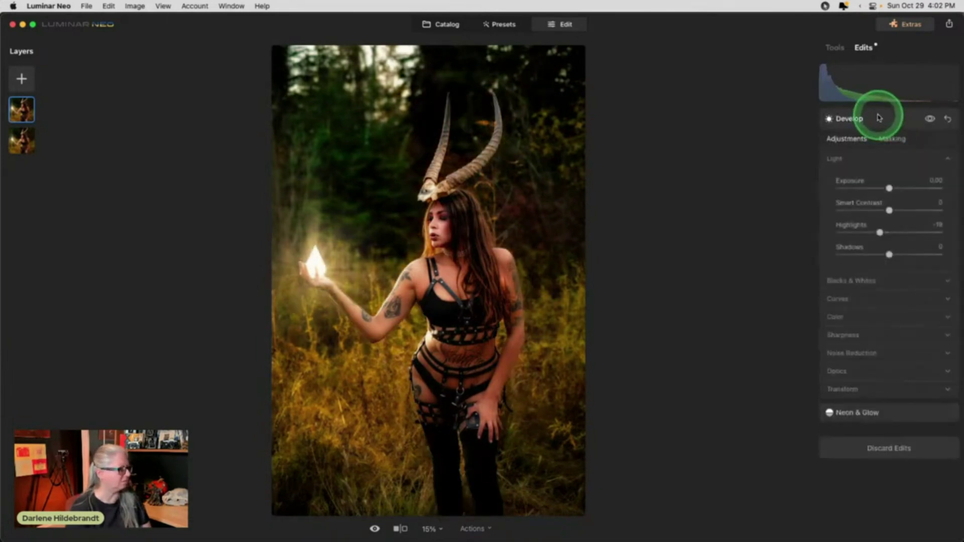
pyautogui.moveTo(879, 117); pyautogui.dragTo(835, 47)
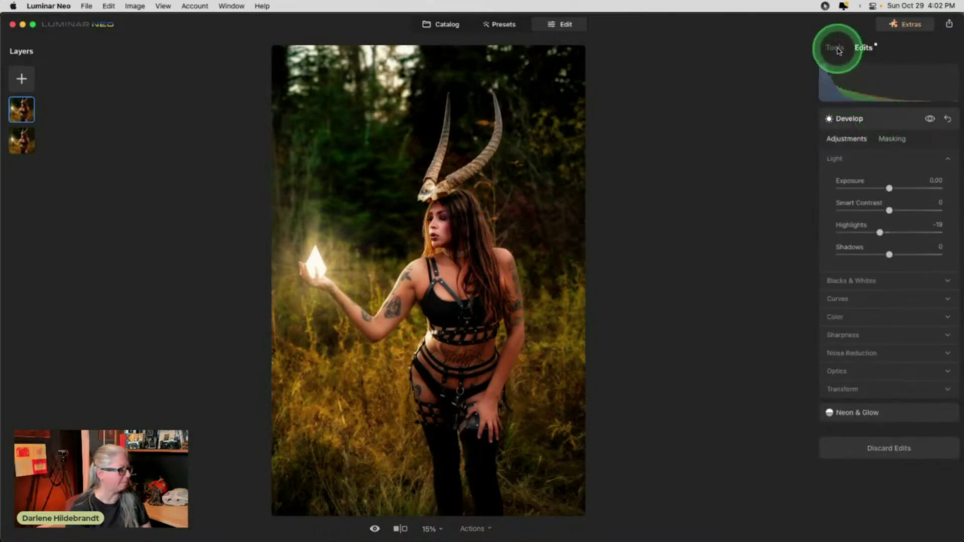
pyautogui.click(899, 183)
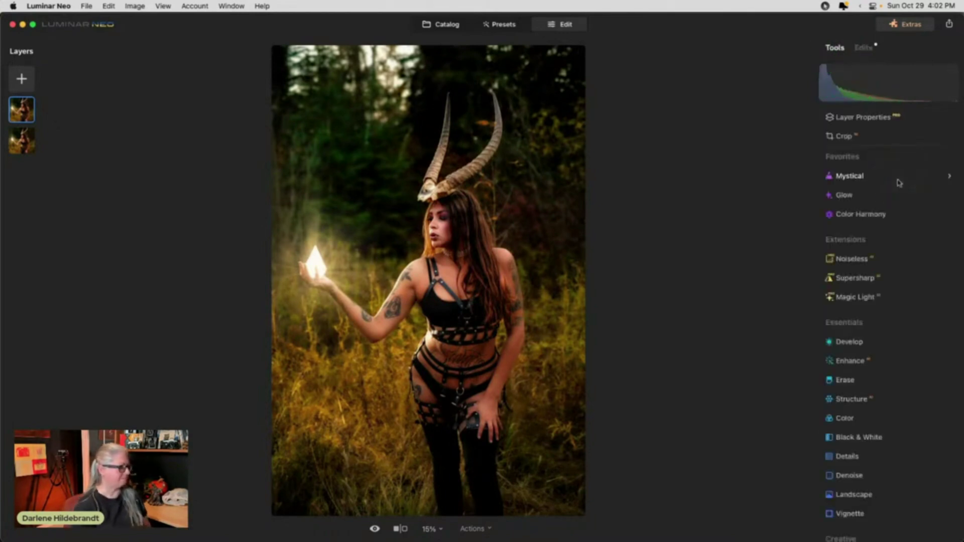
pyautogui.click(18, 107)
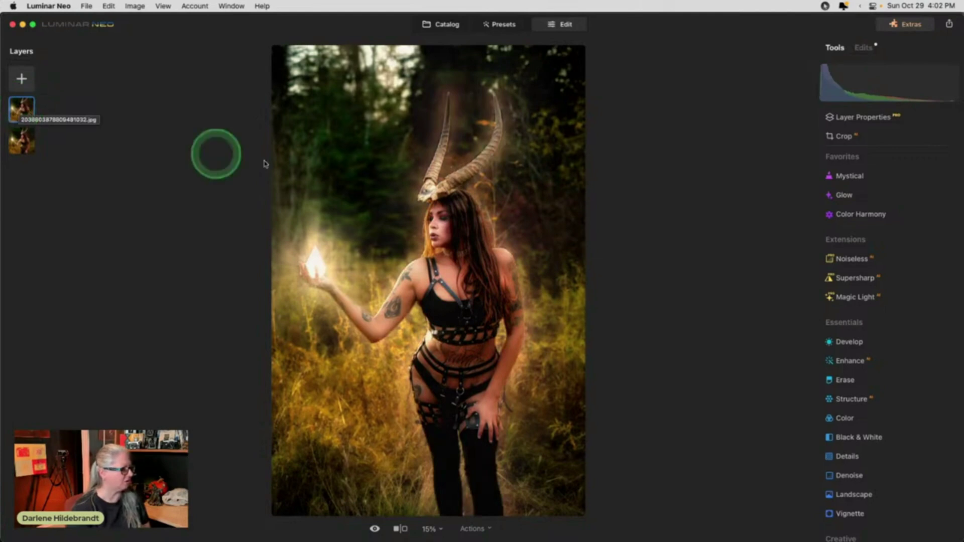
pyautogui.click(867, 47)
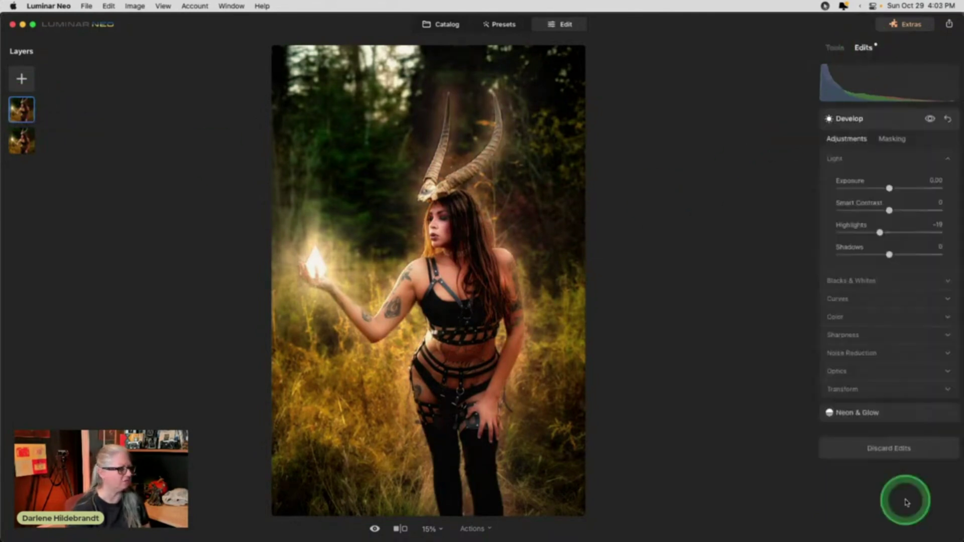
pyautogui.click(874, 448)
pyautogui.click(841, 50)
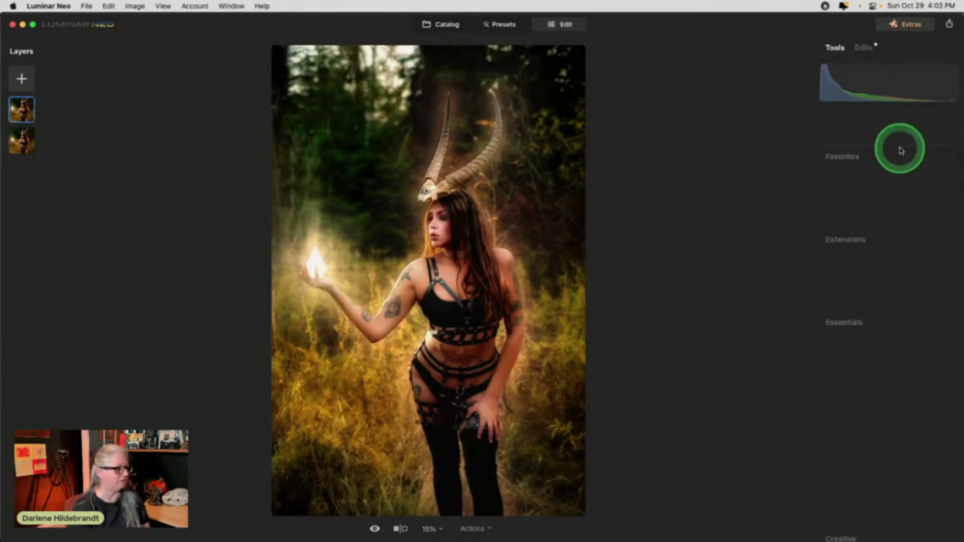
# Mask the duplicated layer with Portrait Background in Layer Properties and remove the background around the woman.
pyautogui.click(864, 118)
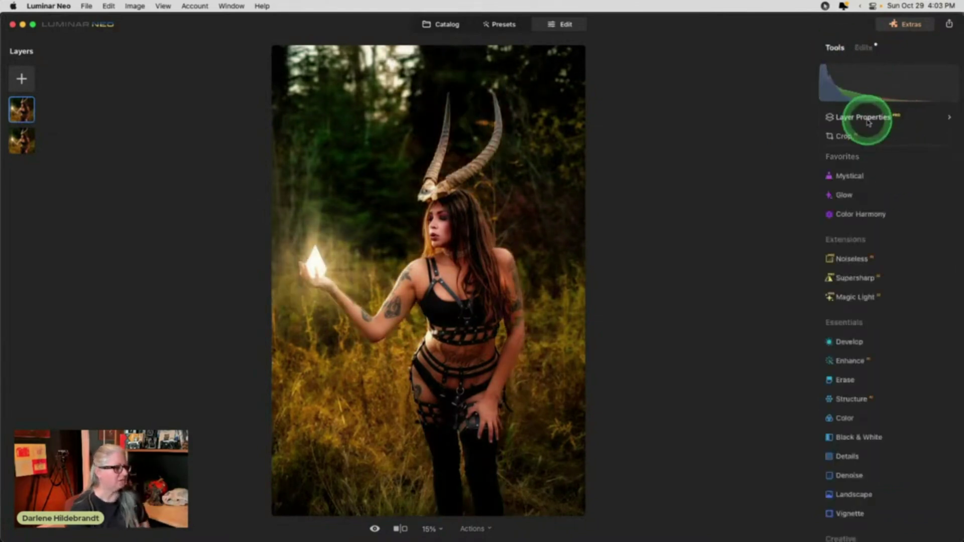
pyautogui.click(881, 144)
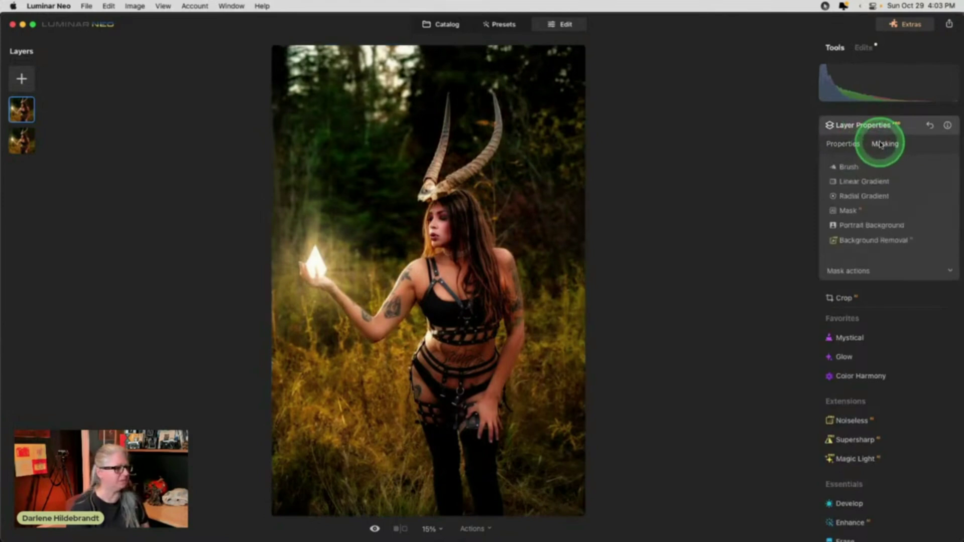
pyautogui.click(879, 225)
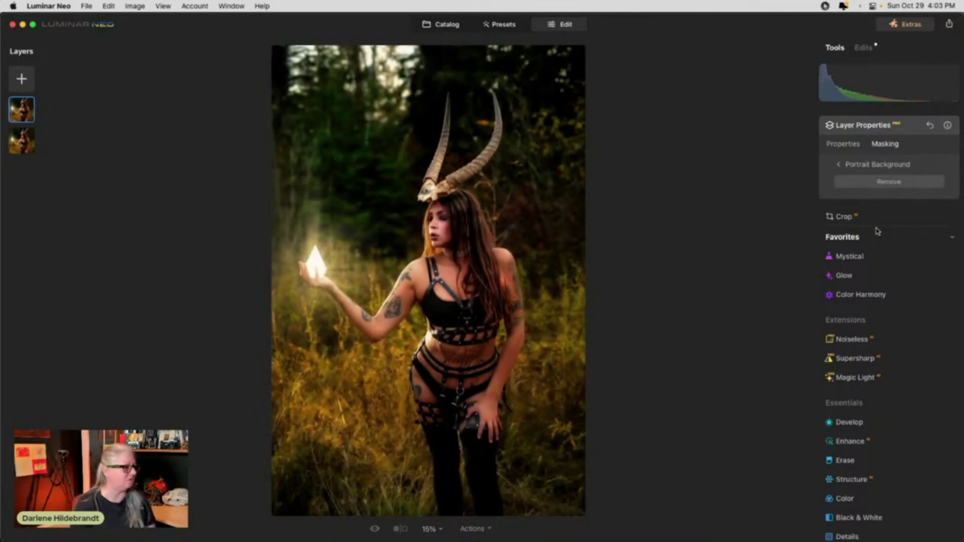
pyautogui.click(885, 181)
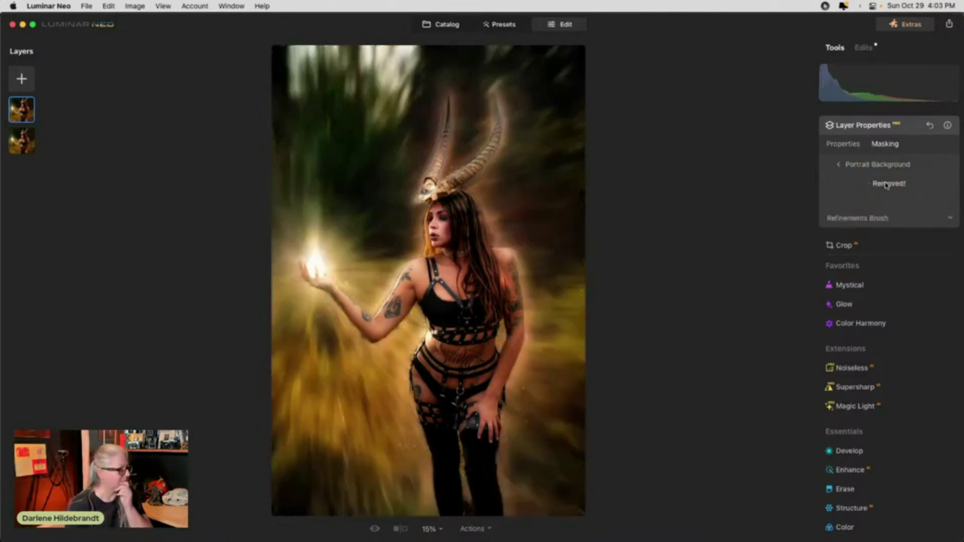
# Refine the portrait mask by painting the area between the woman's legs as Object with the size 100 brush, and compare the result.
pyautogui.click(870, 216)
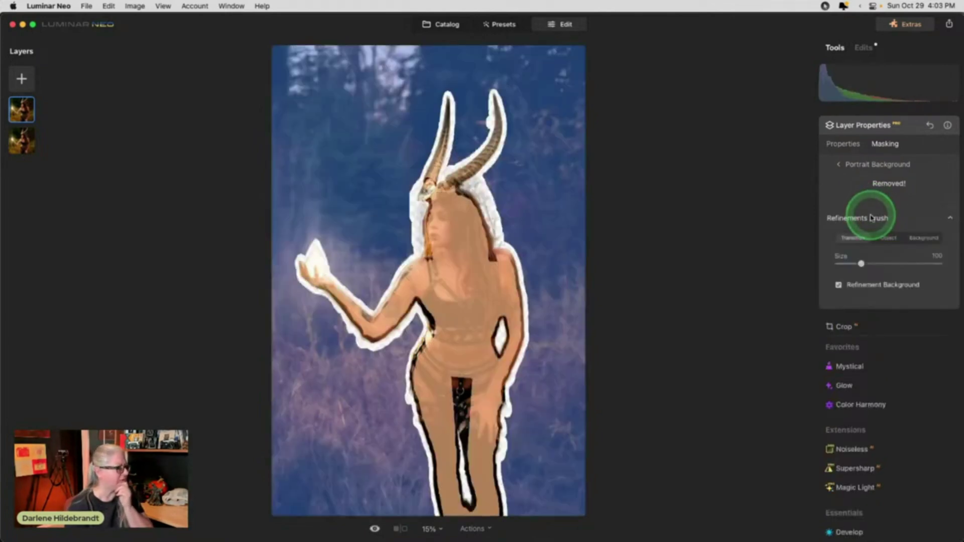
pyautogui.click(883, 238)
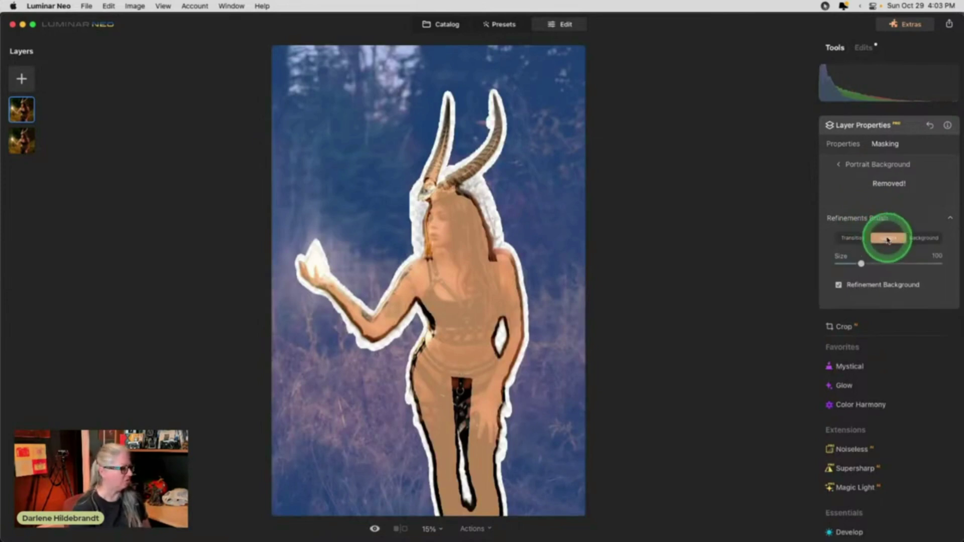
pyautogui.moveTo(464, 381); pyautogui.dragTo(459, 501)
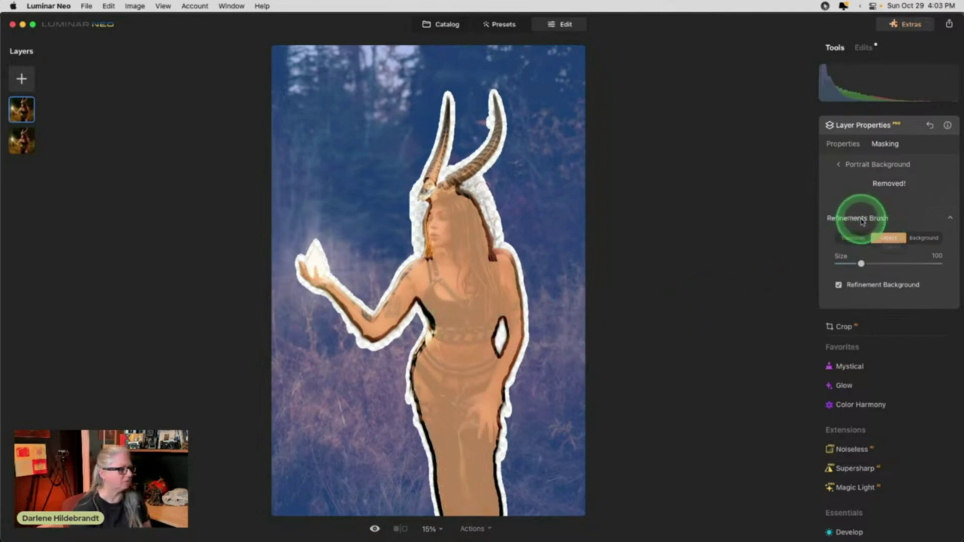
pyautogui.click(861, 220)
pyautogui.click(862, 220)
pyautogui.click(861, 220)
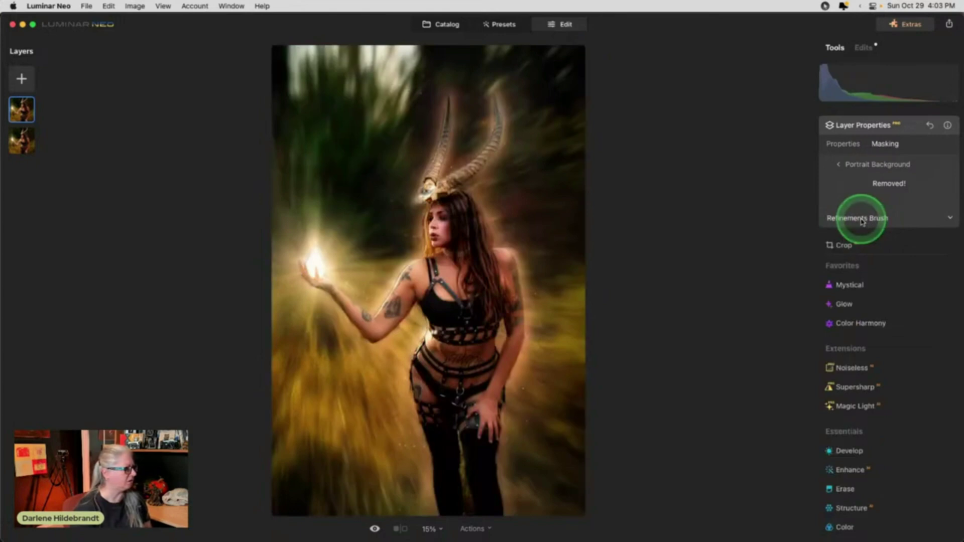
pyautogui.click(861, 220)
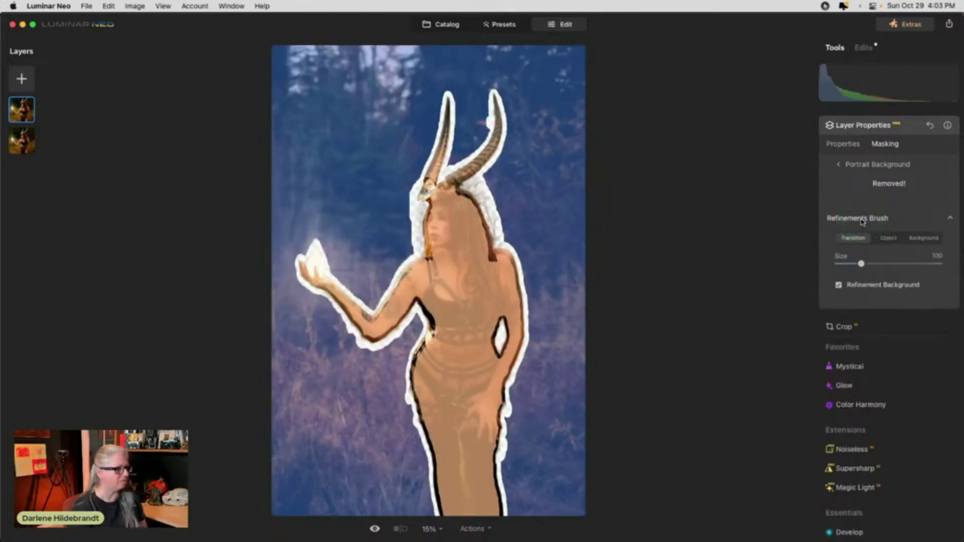
pyautogui.click(861, 219)
pyautogui.click(849, 166)
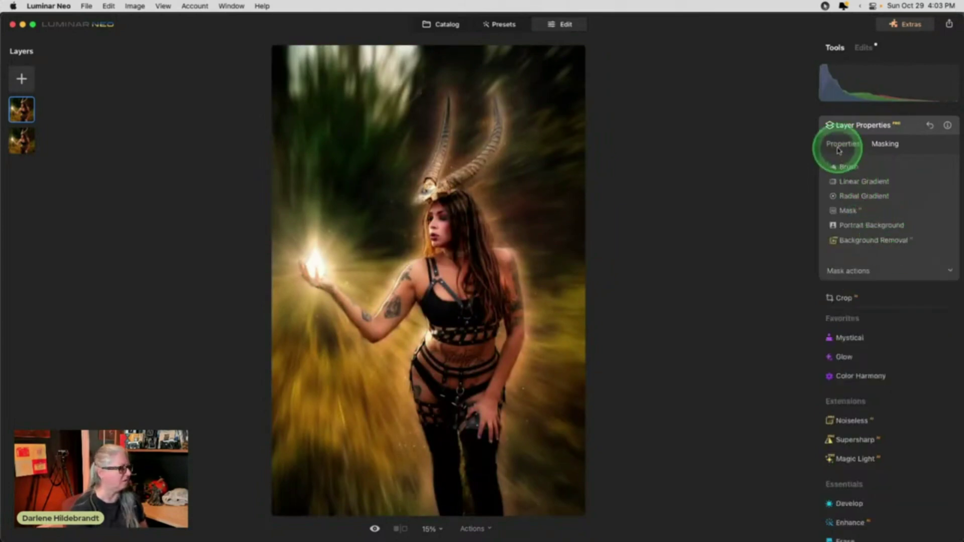
# Check the masked woman on her own by hiding the blurred base layer, and show that layer again.
pyautogui.click(913, 128)
pyautogui.click(871, 145)
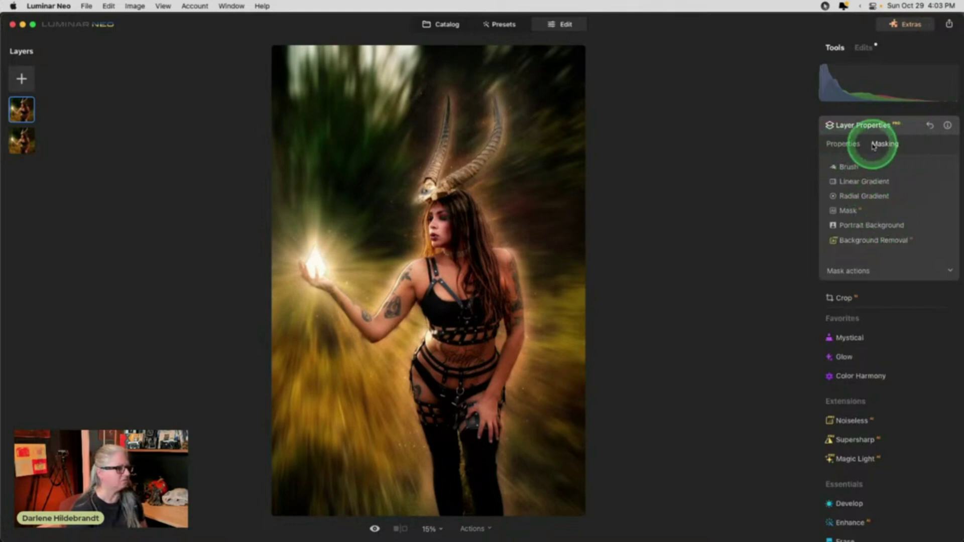
pyautogui.click(851, 150)
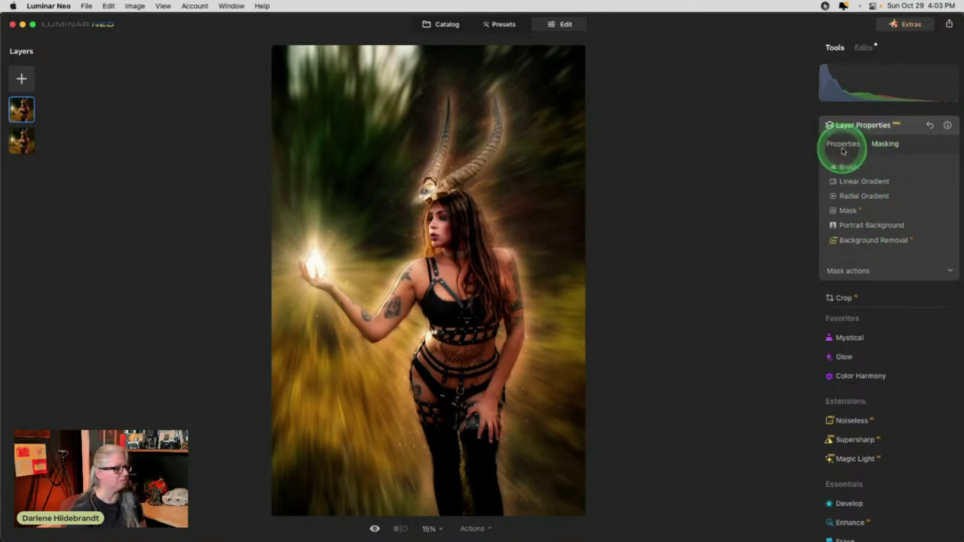
pyautogui.click(846, 144)
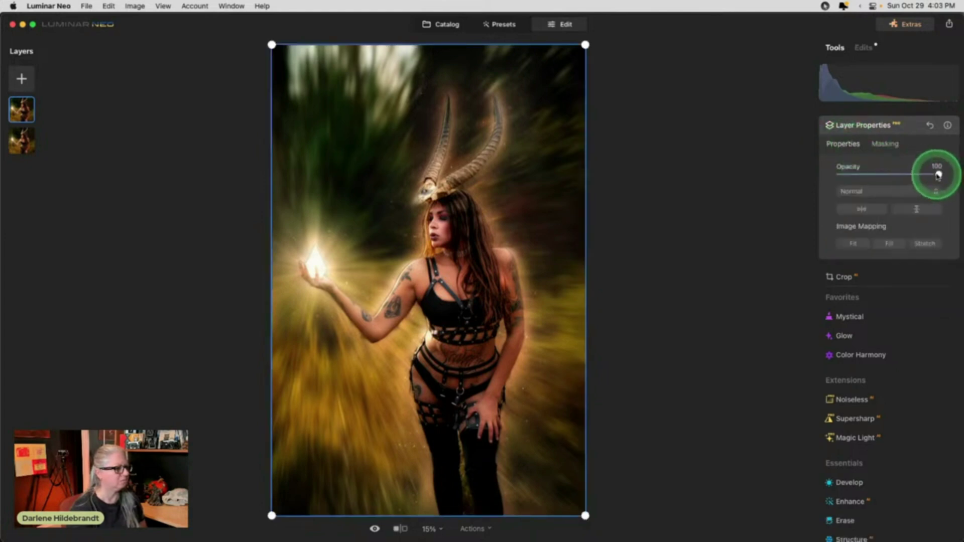
pyautogui.rightClick(22, 141)
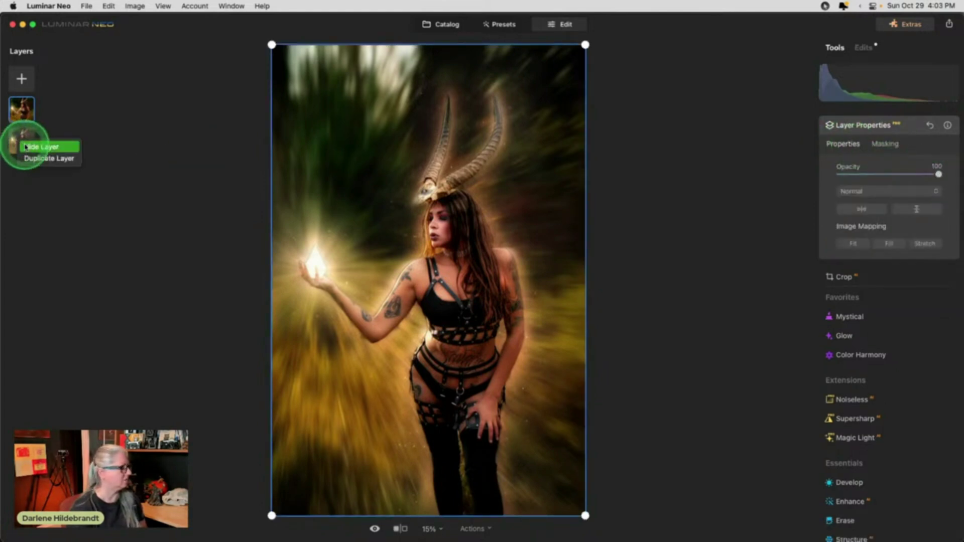
pyautogui.click(39, 147)
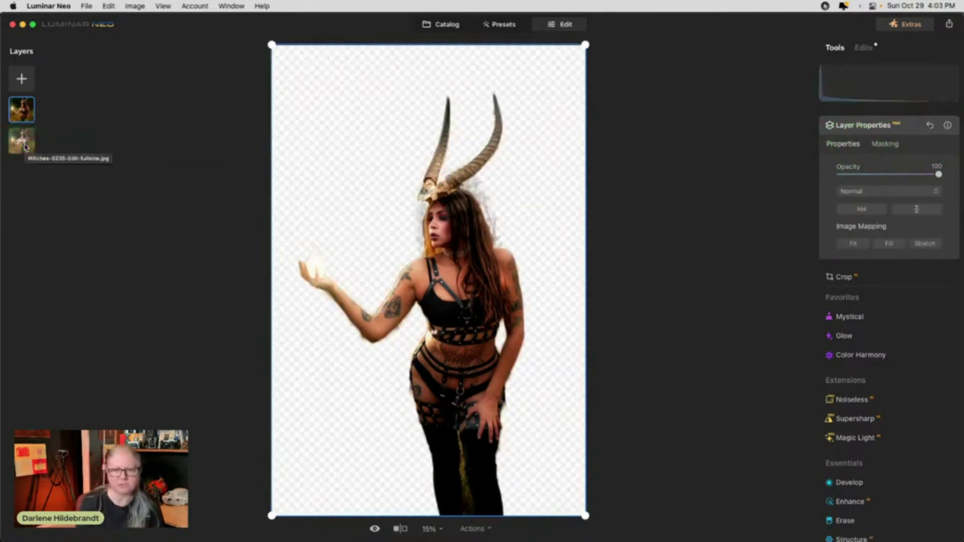
pyautogui.moveTo(25, 146); pyautogui.dragTo(24, 76)
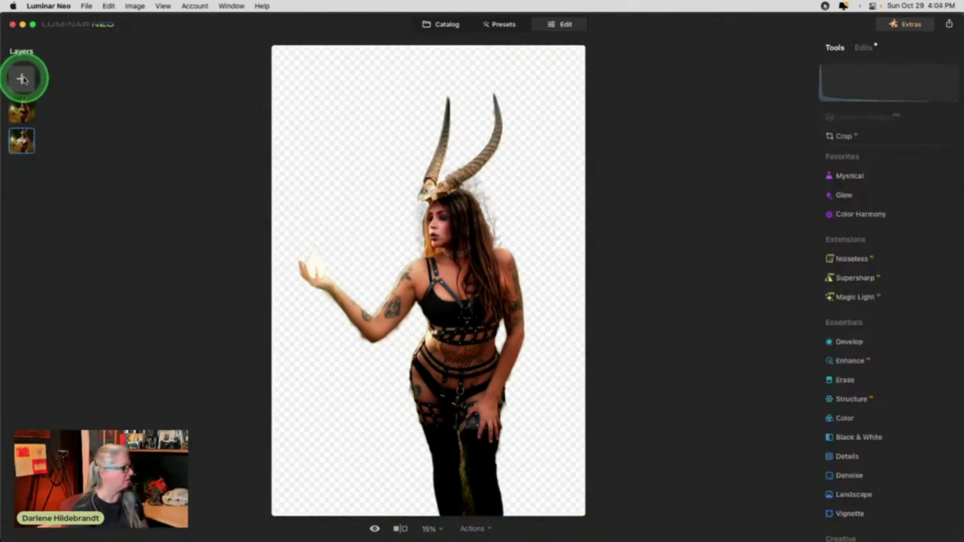
pyautogui.click(19, 134)
# Start loading an image as a new layer and open the Photos > stock > Fire and smoke folder on the 12TB G-DRIVE PRO drive.
pyautogui.click(21, 78)
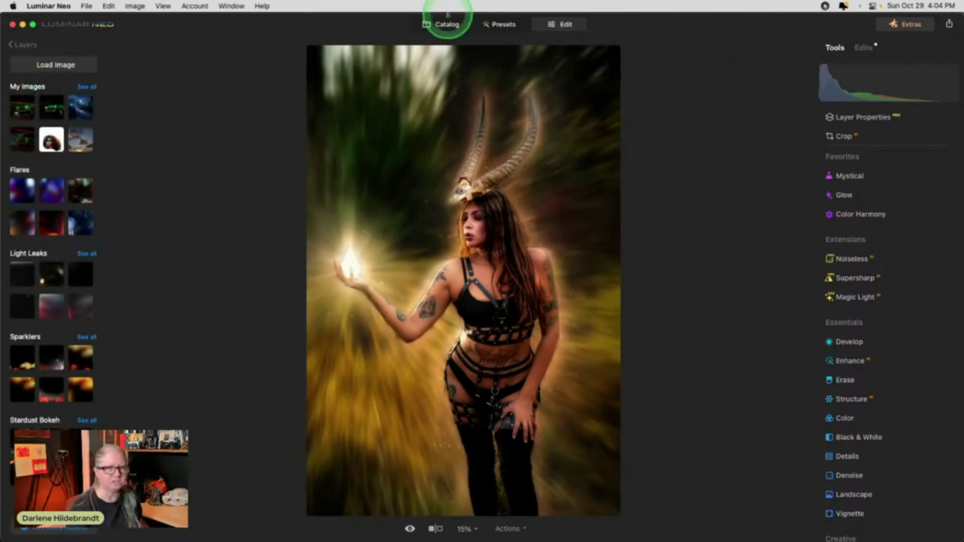
pyautogui.moveTo(519, 9)
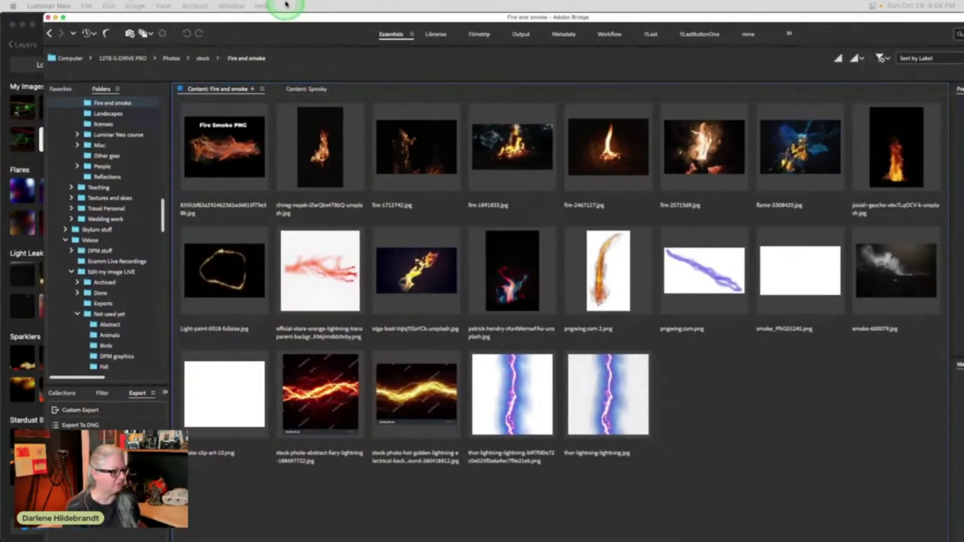
pyautogui.click(286, 4)
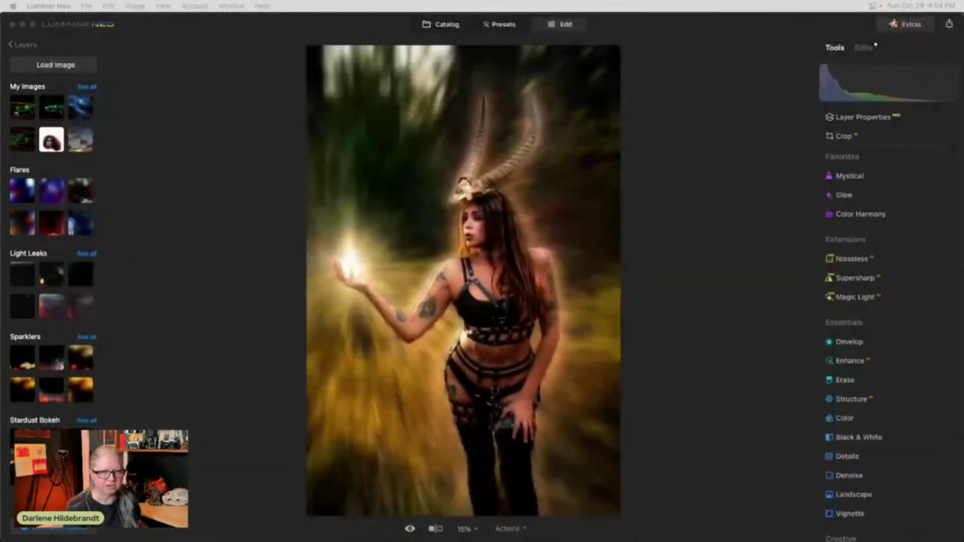
pyautogui.click(55, 65)
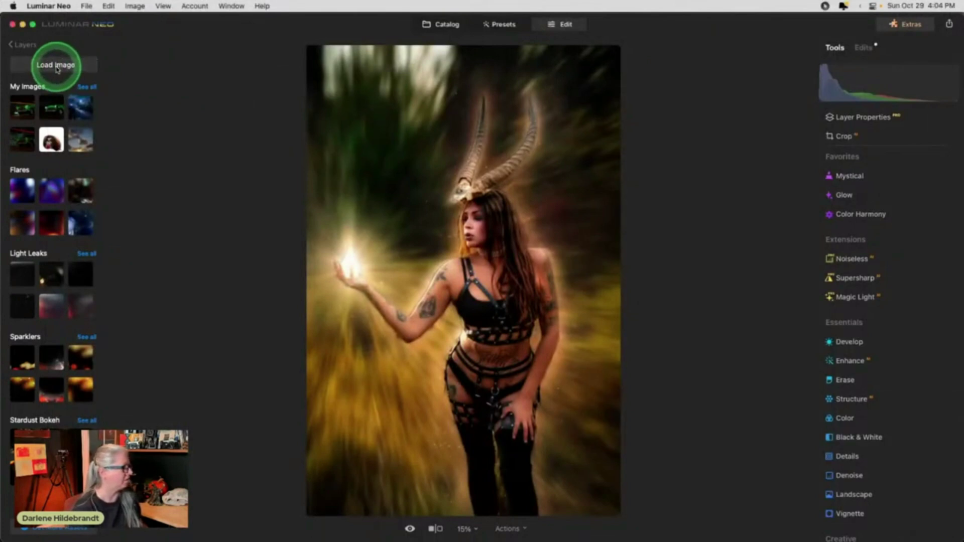
pyautogui.scroll(-5, 141, 258)
pyautogui.click(135, 215)
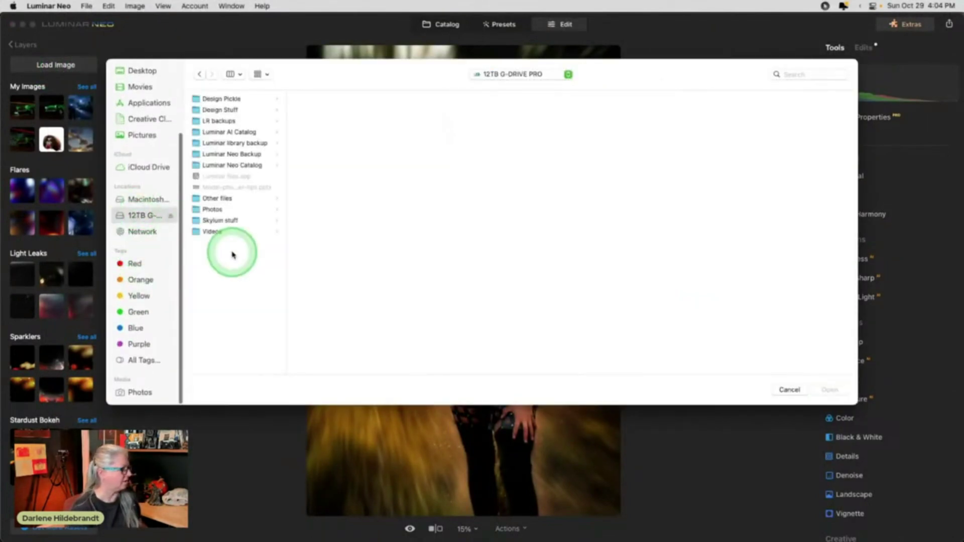
pyautogui.click(215, 210)
pyautogui.click(315, 297)
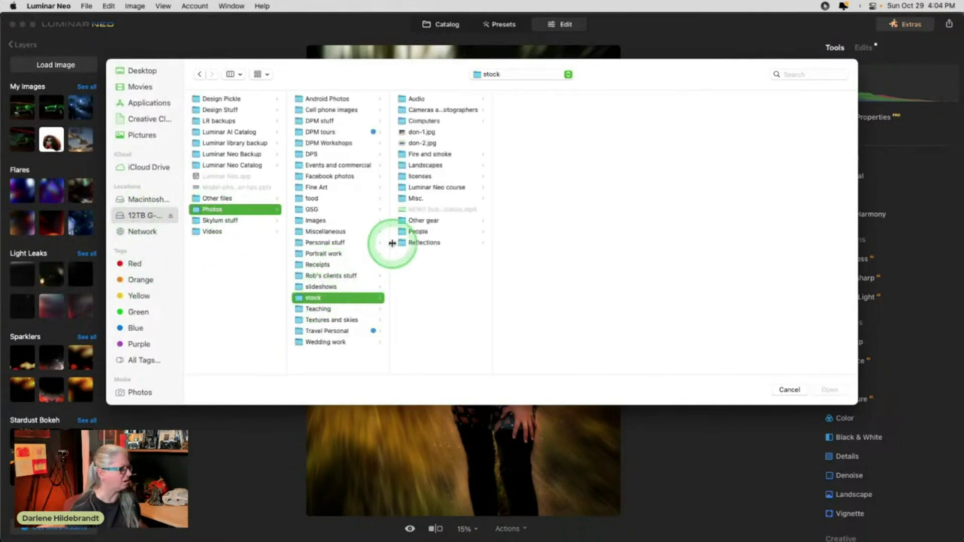
pyautogui.click(425, 152)
# Look through the fire, flame and lightning image previews in the Fire and smoke folder.
pyautogui.press('Right')
pyautogui.press('Down')
pyautogui.press('Down')
pyautogui.press('Down')
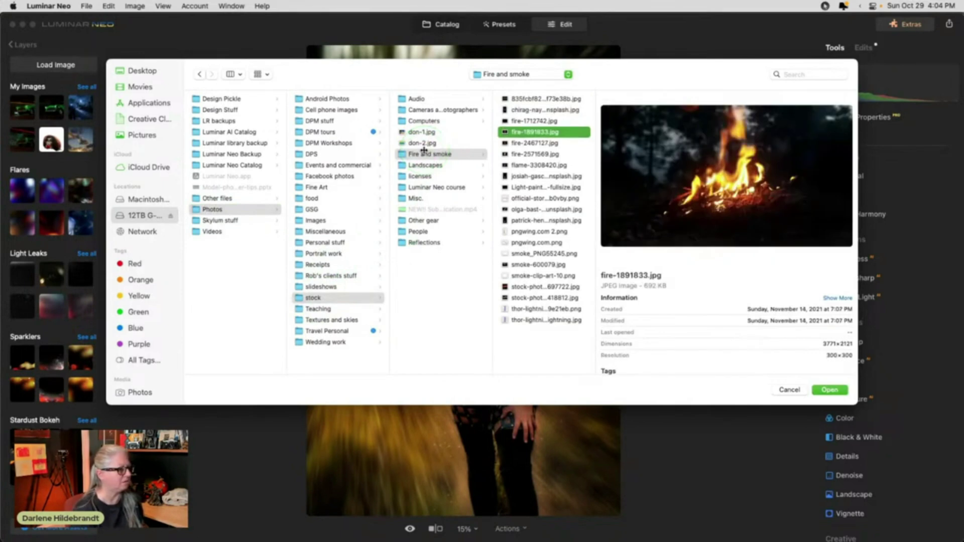
pyautogui.press('Down')
pyautogui.press('Down')
pyautogui.press('Down')
pyautogui.press('Down')
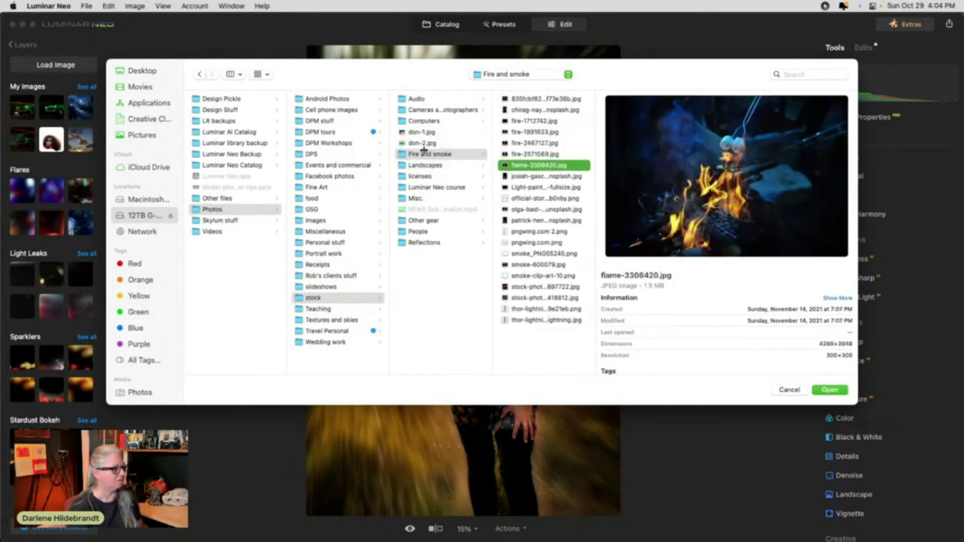
pyautogui.press('Down')
pyautogui.press('Down')
pyautogui.press('Down')
pyautogui.press('Down')
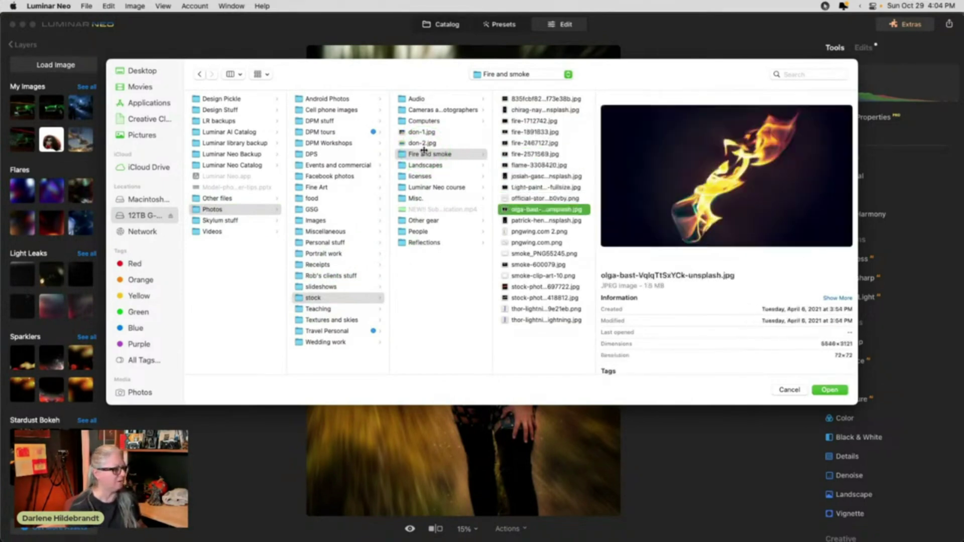
pyautogui.press('Down')
pyautogui.press('Down')
pyautogui.press('Down')
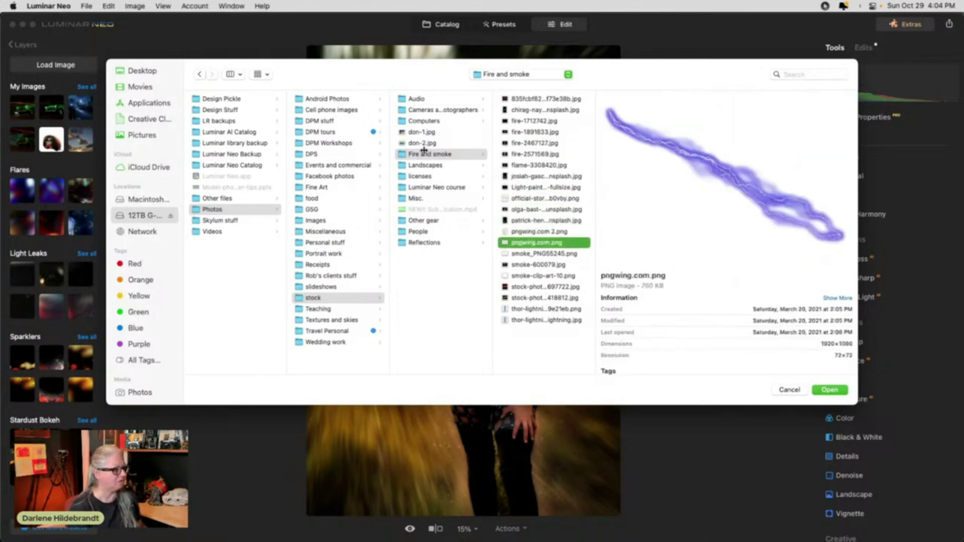
# Preview the smoke images in the folder, load smoke_PNG55245.png, and add it to the portrait as a new layer.
pyautogui.press('Down')
pyautogui.press('Up')
pyautogui.press('space')
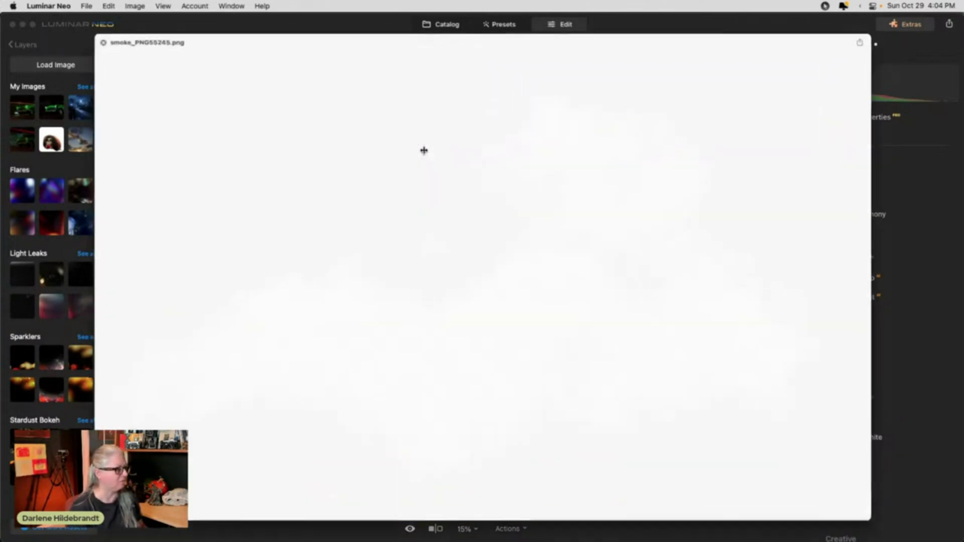
pyautogui.press('Down')
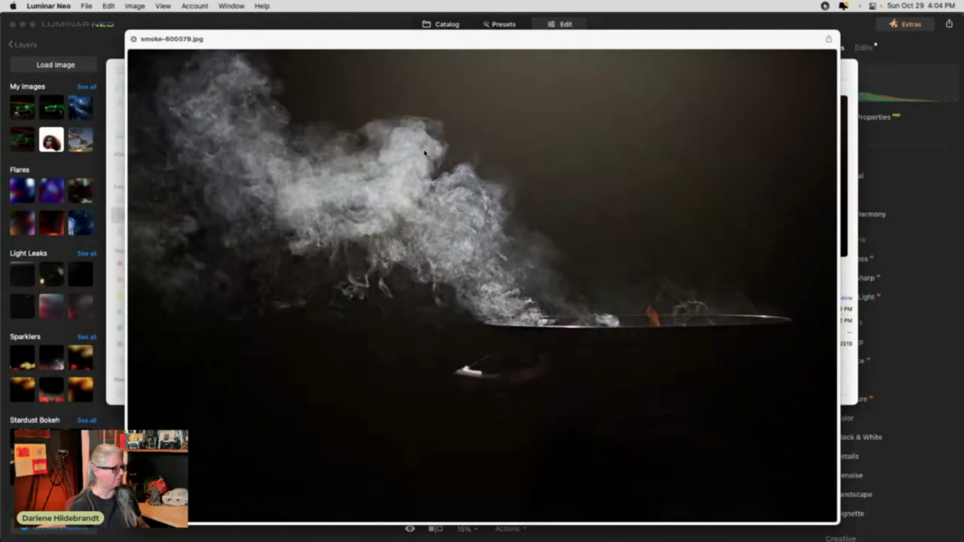
pyautogui.press('Down')
pyautogui.press('space')
pyautogui.press('Up')
pyautogui.press('Up')
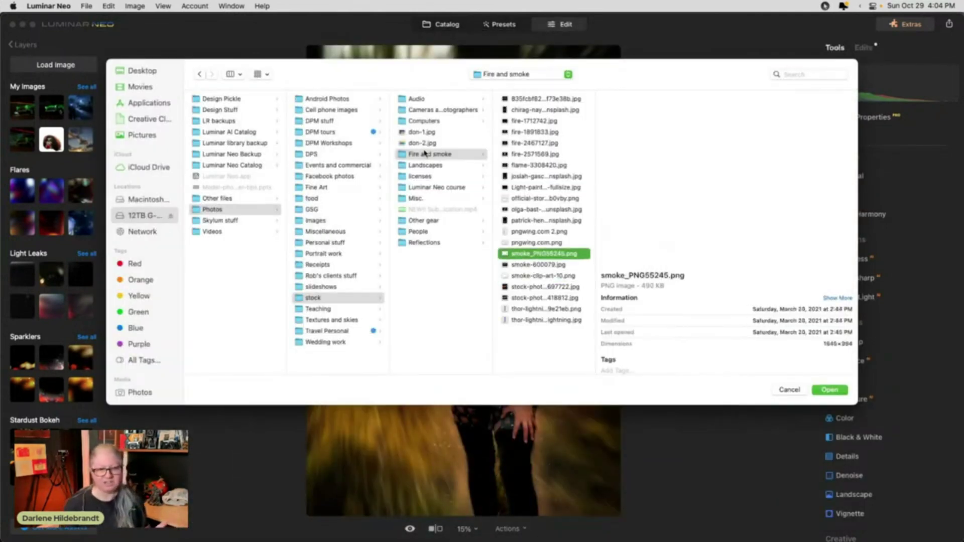
pyautogui.press('Return')
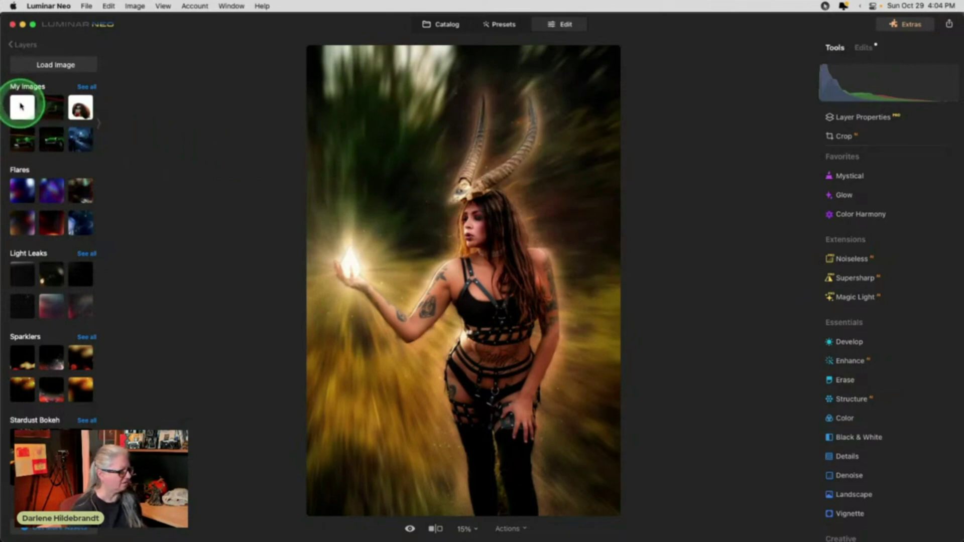
pyautogui.click(22, 107)
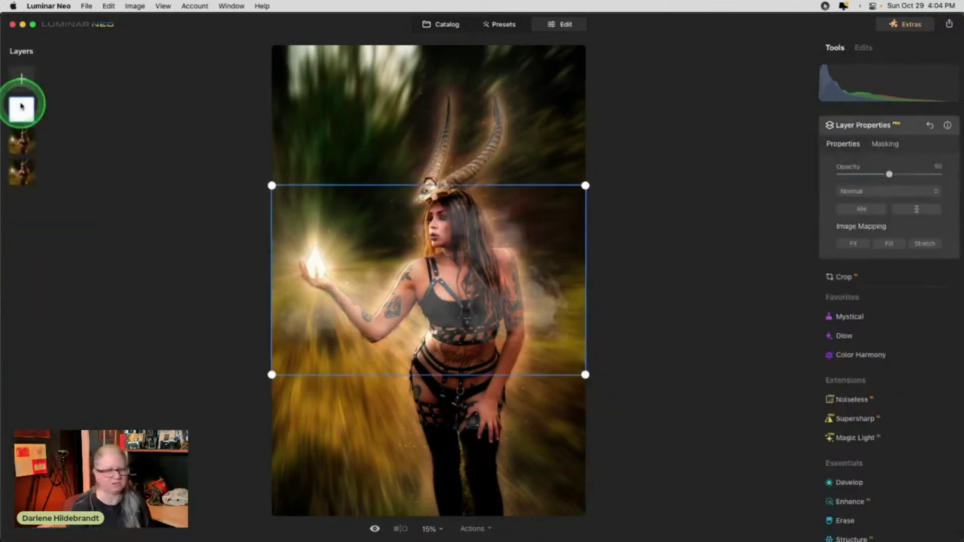
# Set the opacity of the new smoke layer to 100.
pyautogui.click(551, 318)
pyautogui.click(894, 160)
pyautogui.moveTo(890, 173); pyautogui.dragTo(938, 175)
pyautogui.click(857, 179)
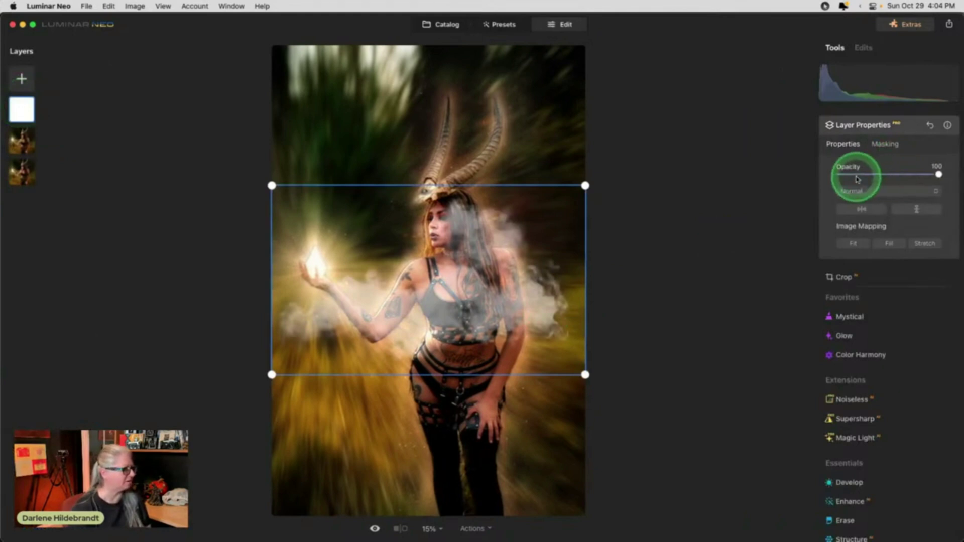
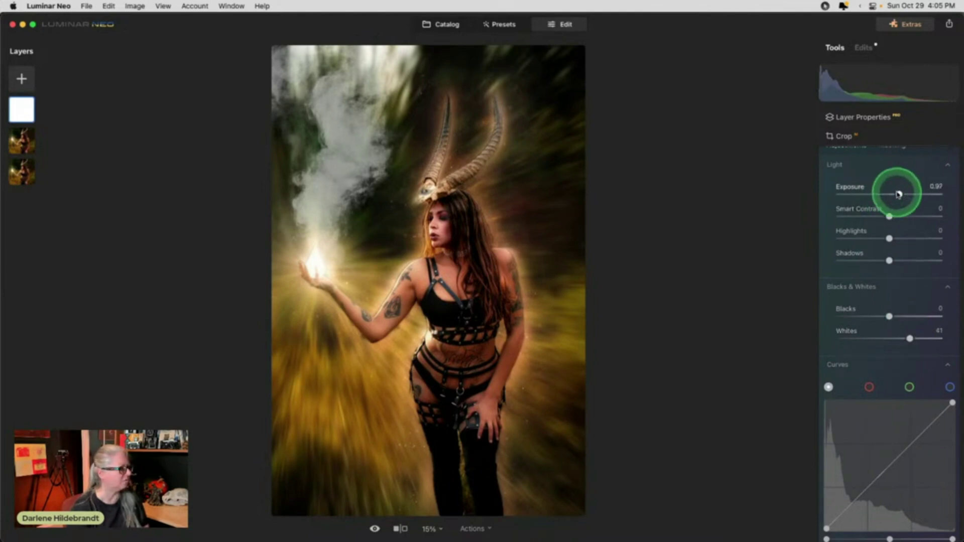
# Set the smoke layer's Whites to 59 and move the layer below the masked woman.
pyautogui.moveTo(909, 338)
pyautogui.mouseDown()
pyautogui.moveTo(936, 341)
pyautogui.moveTo(714, 333)
pyautogui.moveTo(928, 332)
pyautogui.moveTo(918, 335)
pyautogui.mouseUp()
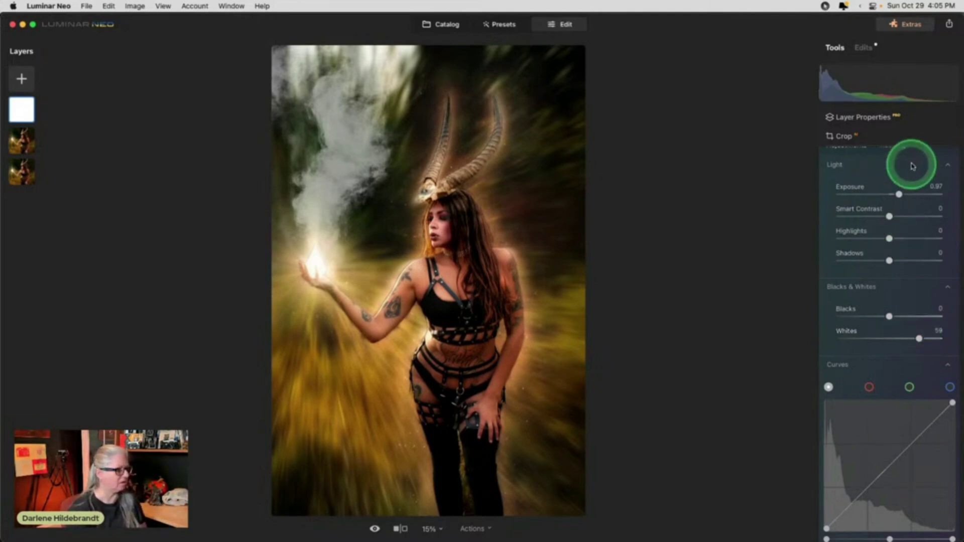
pyautogui.moveTo(23, 116); pyautogui.dragTo(17, 141)
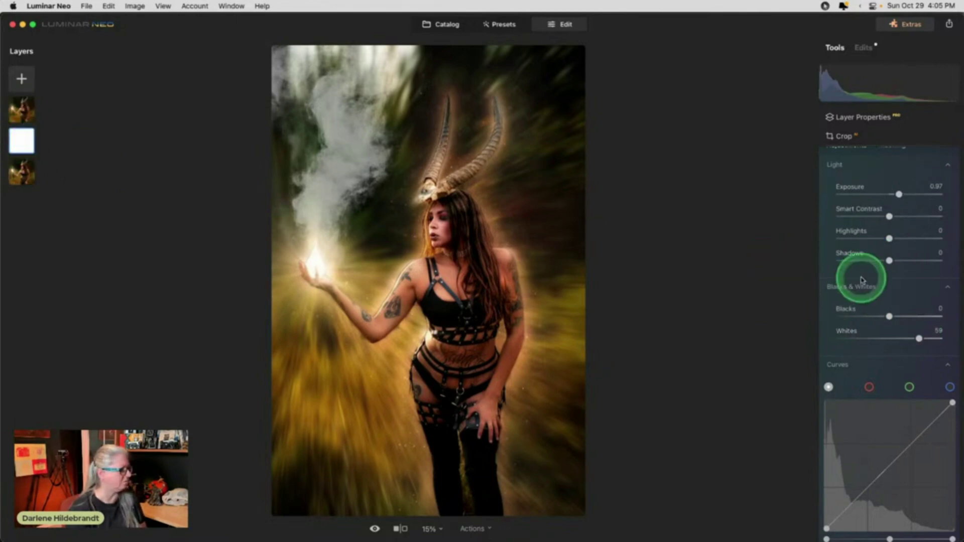
# Load smoke-clip-art-10.png as another layer on top and set its opacity to 100.
pyautogui.click(22, 78)
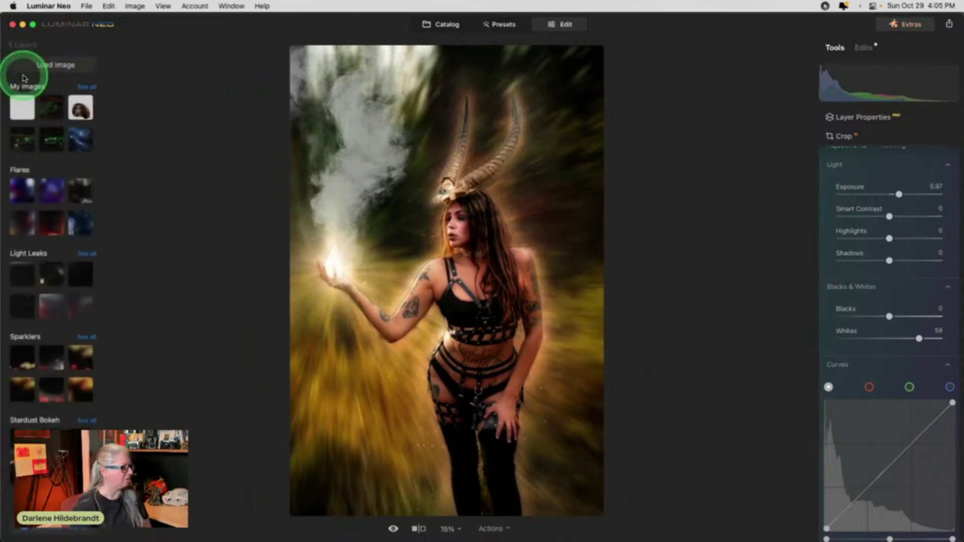
pyautogui.click(54, 65)
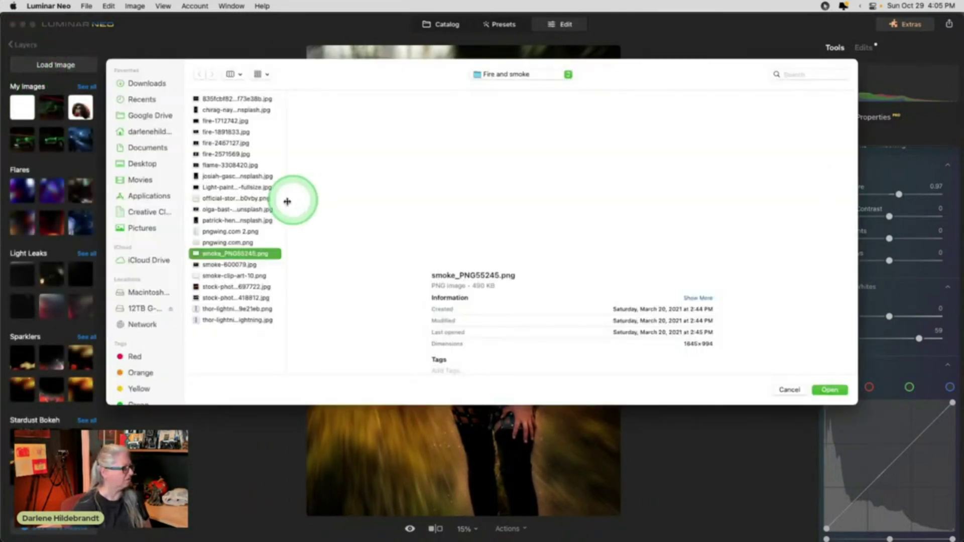
pyautogui.click(219, 277)
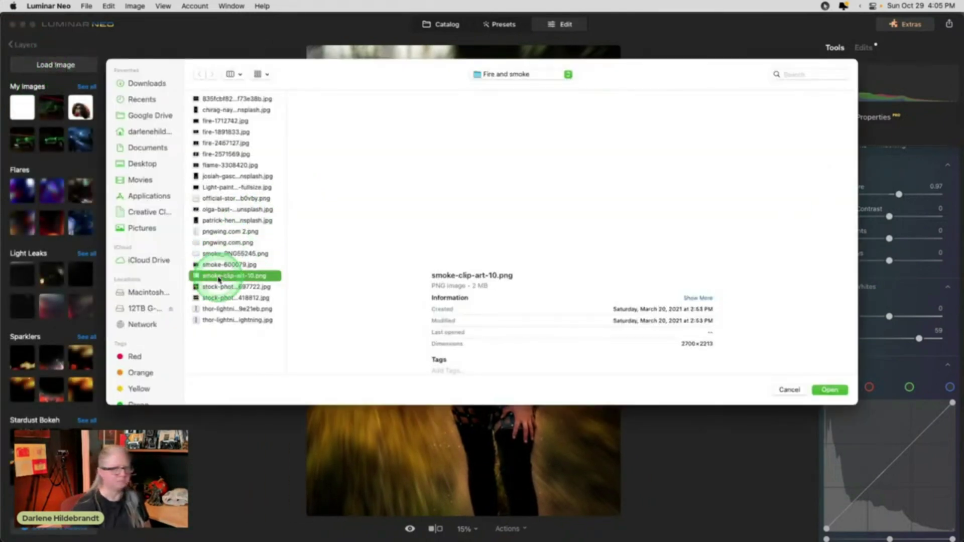
pyautogui.doubleClick(219, 277)
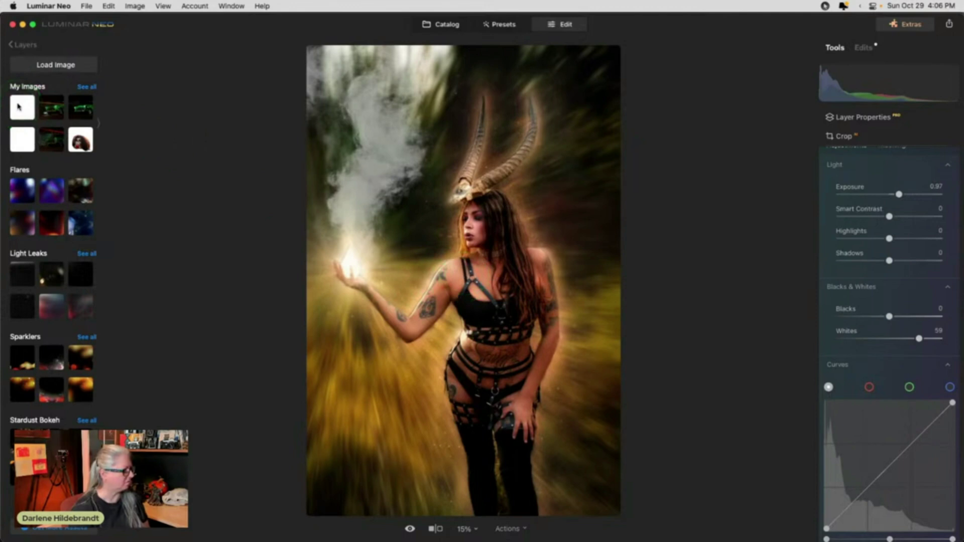
pyautogui.click(20, 106)
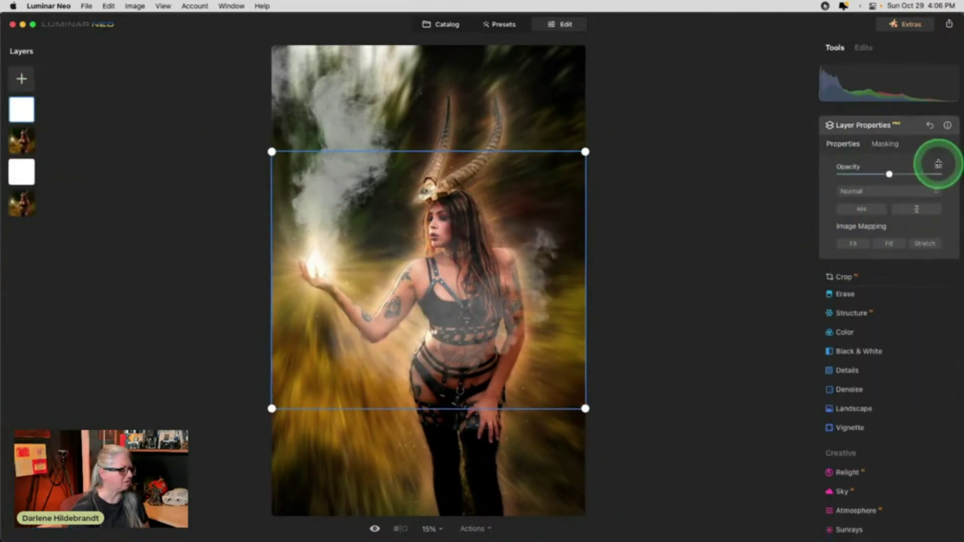
pyautogui.moveTo(890, 174); pyautogui.dragTo(939, 174)
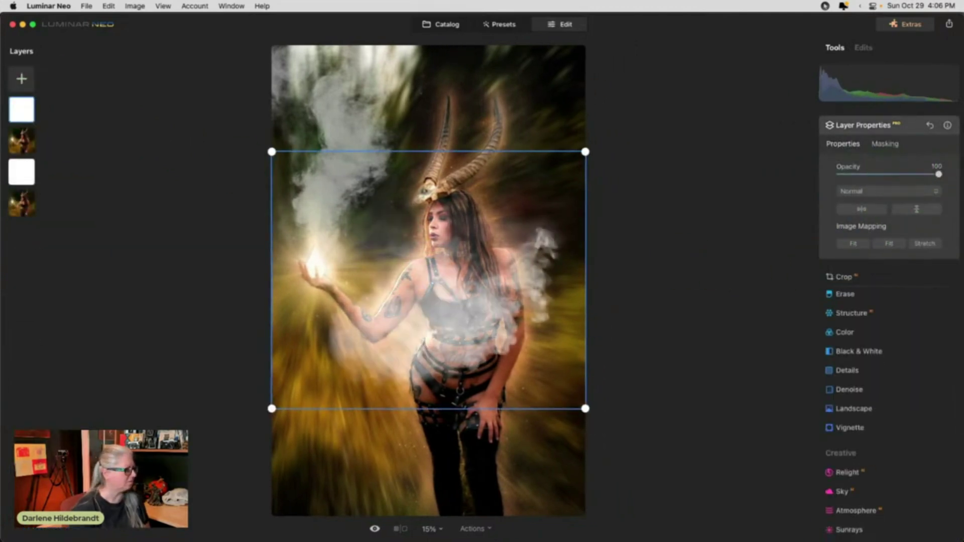
# Flip the clip-art smoke vertically, enlarge it beyond the photo's edges, and rotate it diagonally around the woman's body.
pyautogui.click(916, 210)
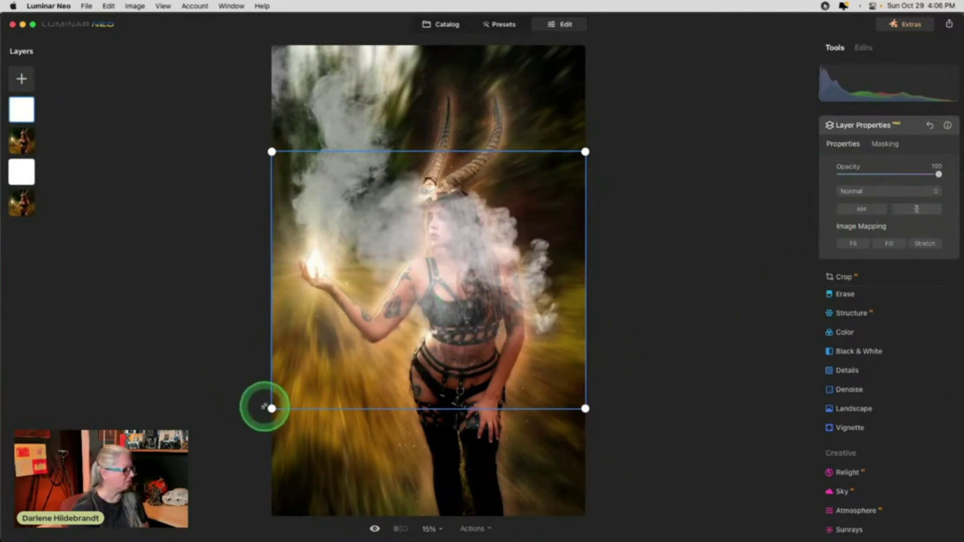
pyautogui.moveTo(271, 409); pyautogui.dragTo(107, 539)
pyautogui.moveTo(370, 338); pyautogui.dragTo(457, 376)
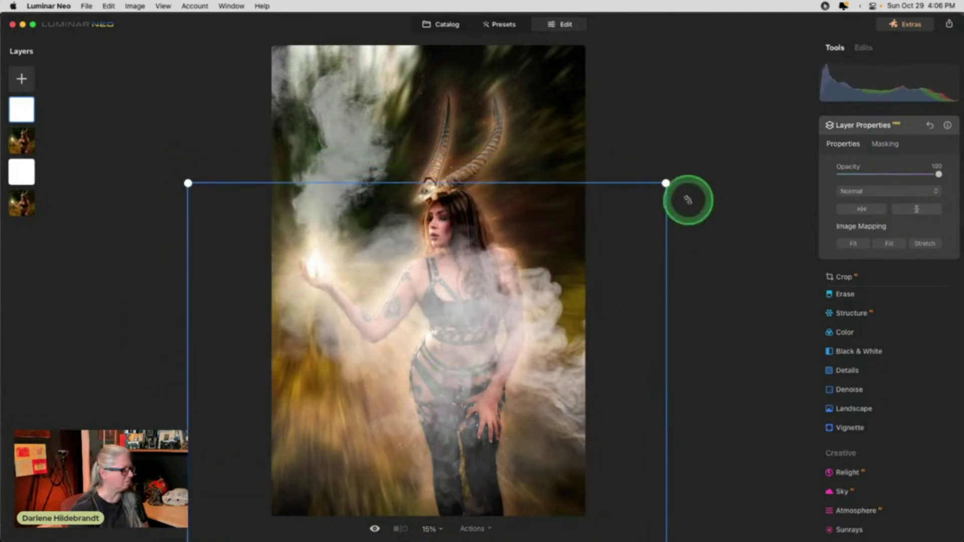
pyautogui.moveTo(691, 185); pyautogui.dragTo(442, 91)
pyautogui.moveTo(439, 325); pyautogui.dragTo(449, 323)
# Set the clip-art smoke's blend mode to Lighten, move it directly below the masked woman, and close the layer properties.
pyautogui.click(842, 233)
pyautogui.click(893, 184)
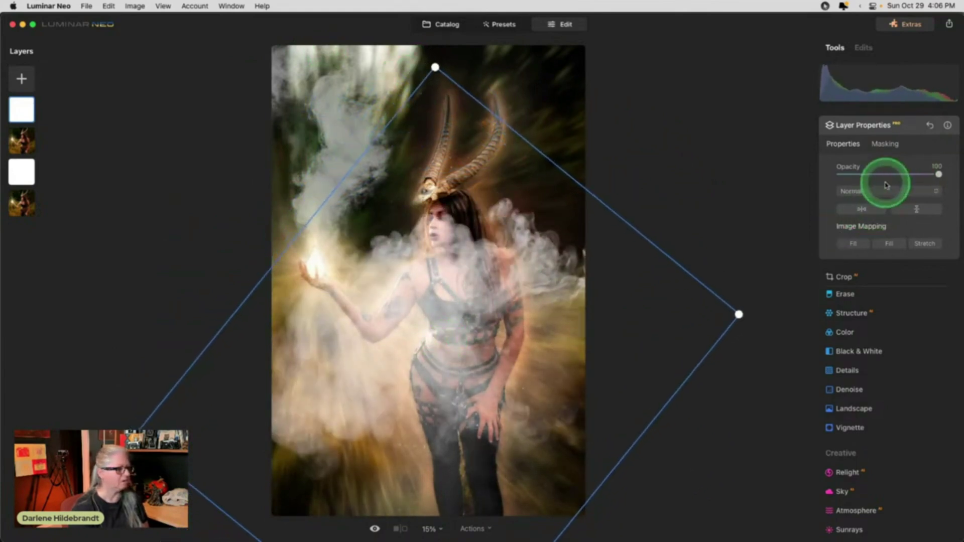
pyautogui.click(875, 190)
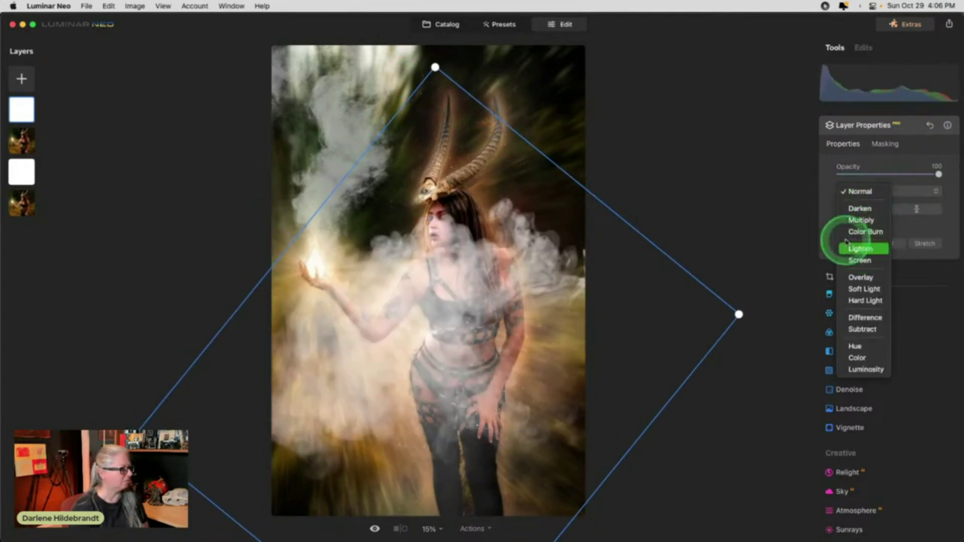
pyautogui.click(859, 248)
pyautogui.moveTo(30, 110); pyautogui.dragTo(27, 145)
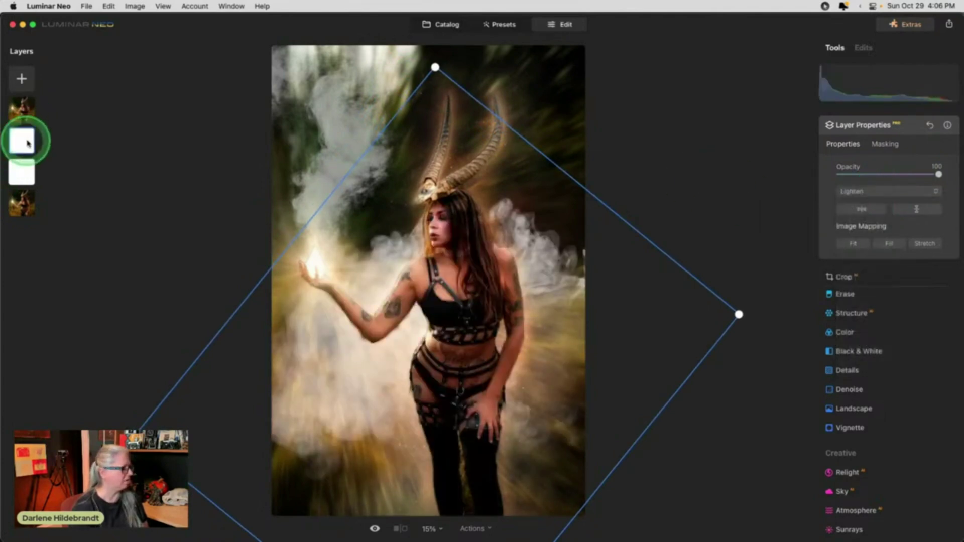
pyautogui.click(911, 132)
pyautogui.click(730, 135)
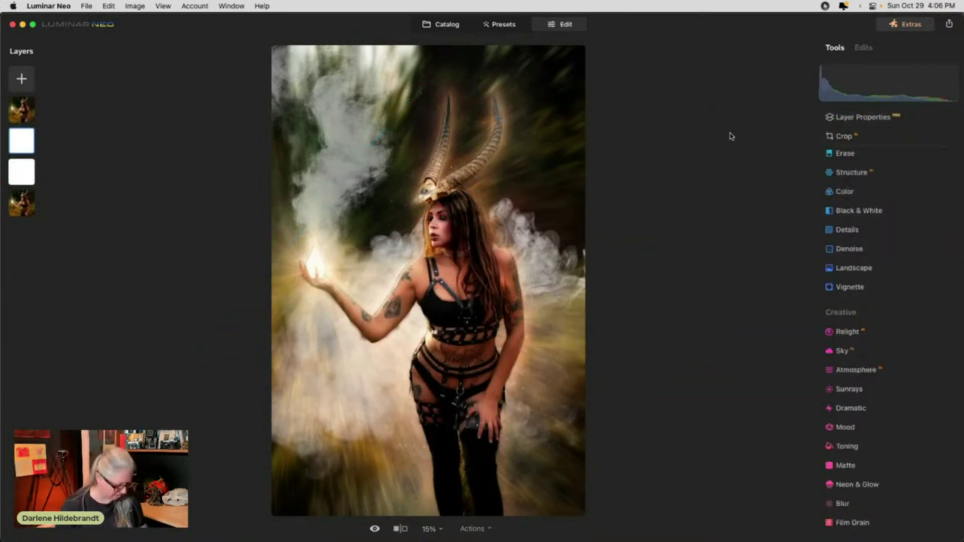
# Compare the image before and after, and hide the first smoke layer above the glowing hand.
pyautogui.press('\\')
pyautogui.press('\\')
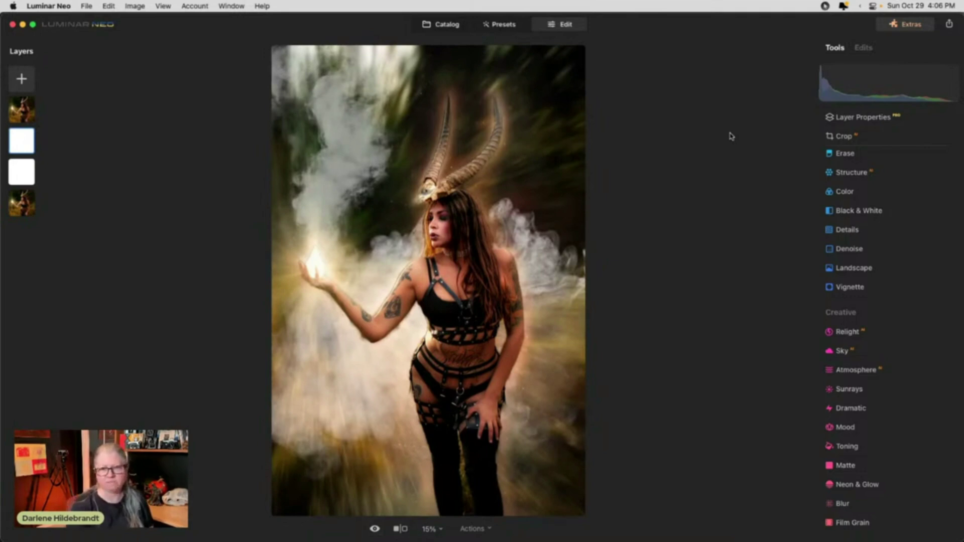
pyautogui.rightClick(32, 173)
pyautogui.click(39, 179)
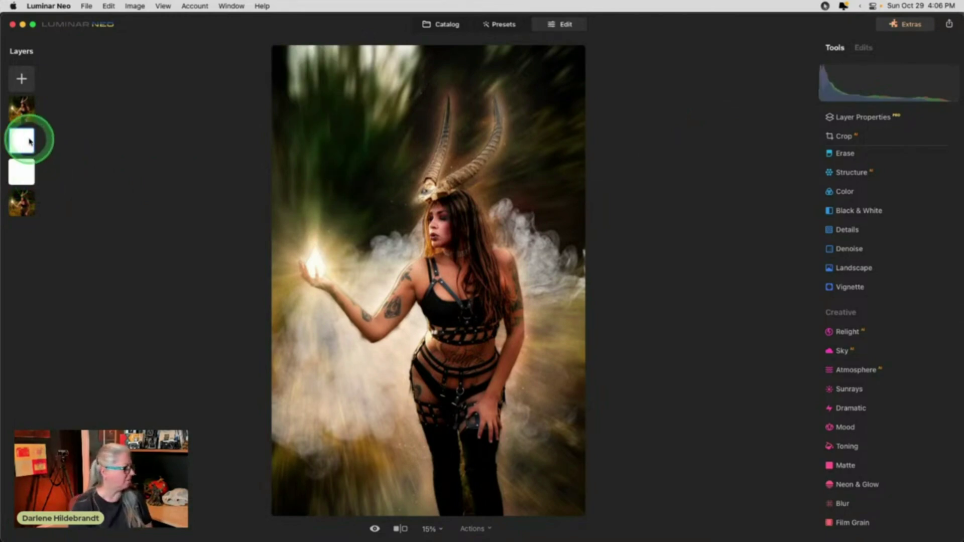
# Rotate and reposition the clip-art smoke so it rises behind the woman's back and horns, away from the glowing hand.
pyautogui.click(856, 121)
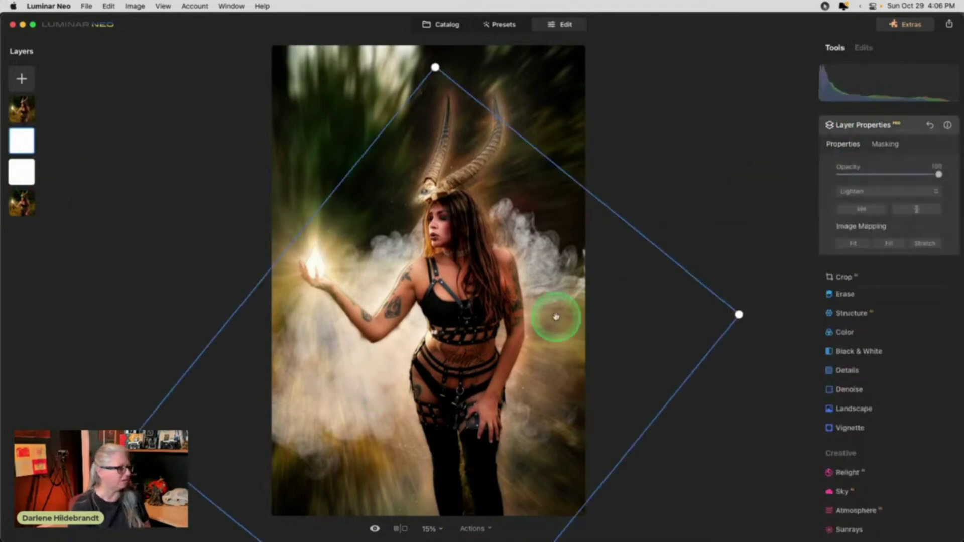
pyautogui.moveTo(366, 362); pyautogui.dragTo(396, 381)
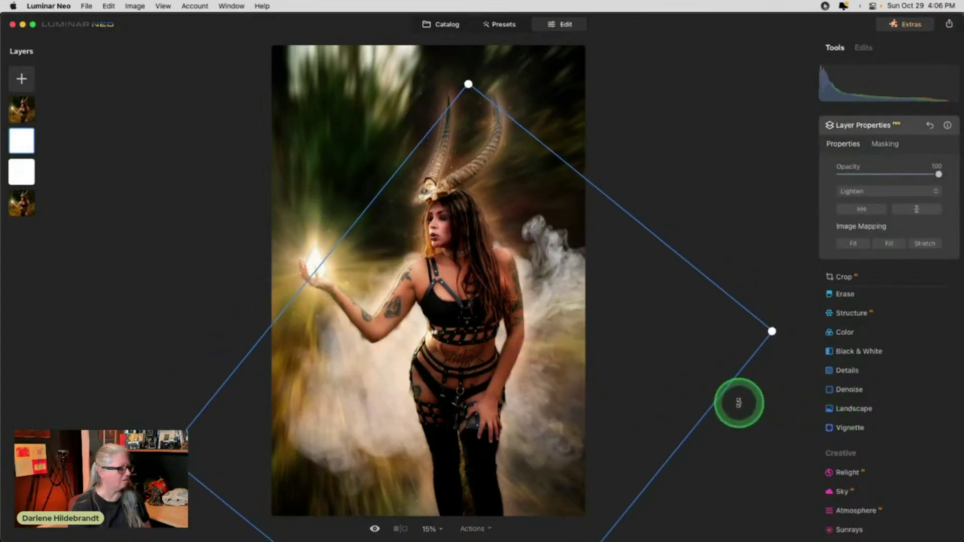
pyautogui.moveTo(736, 404); pyautogui.dragTo(411, 340)
pyautogui.moveTo(696, 214); pyautogui.dragTo(516, 139)
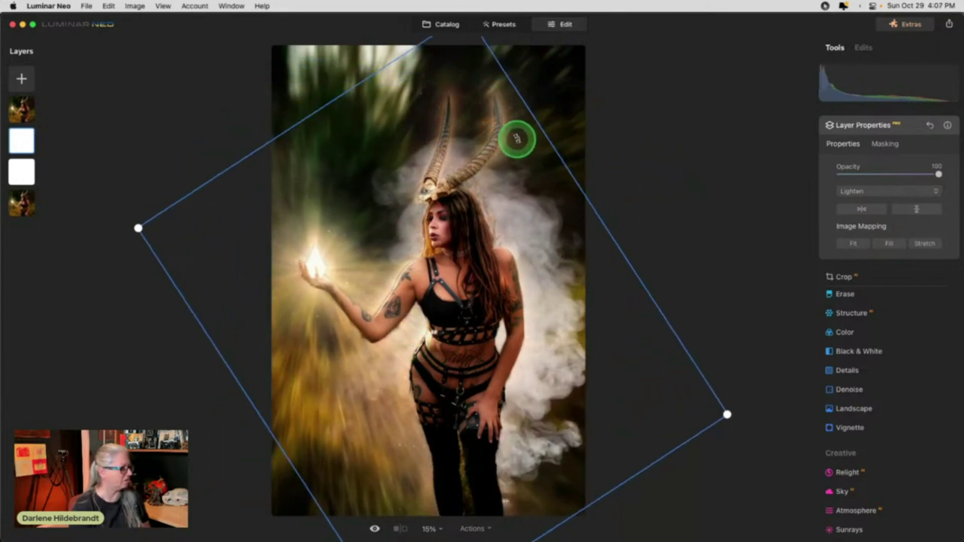
pyautogui.moveTo(482, 267); pyautogui.dragTo(482, 250)
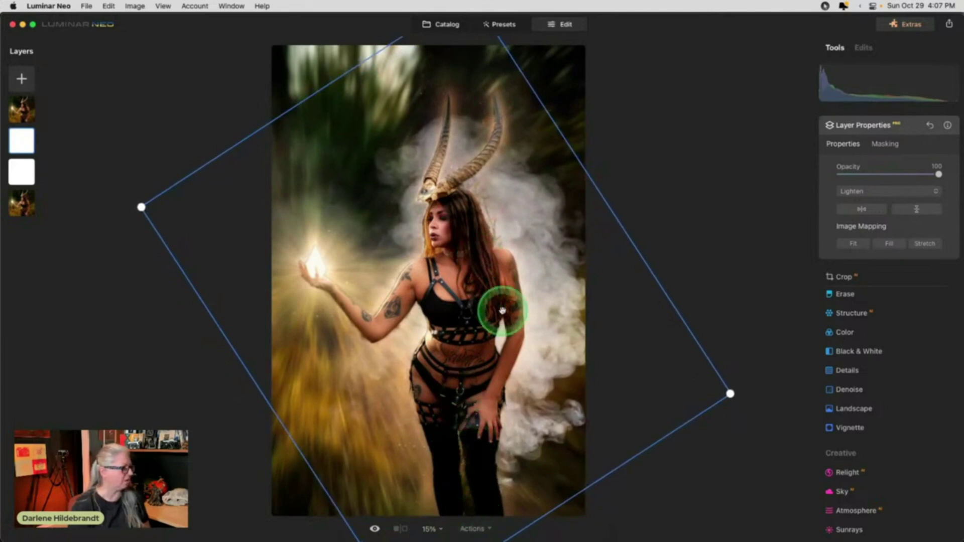
pyautogui.moveTo(542, 303); pyautogui.dragTo(534, 307)
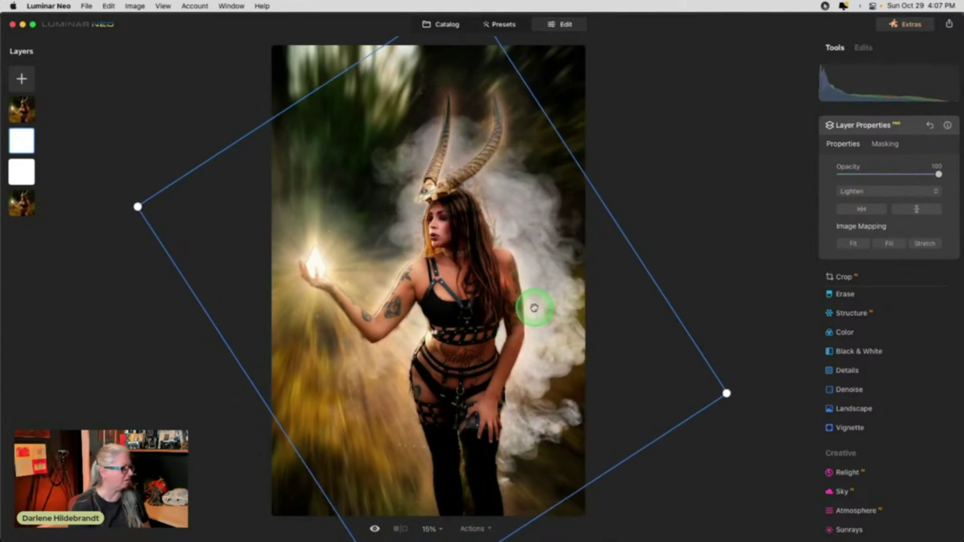
pyautogui.click(904, 125)
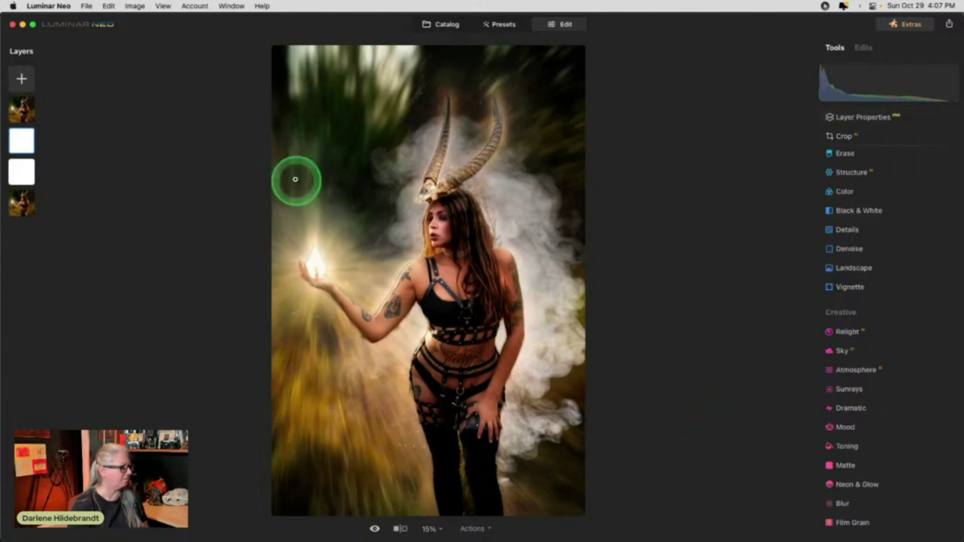
# Erase the leftover background between the woman's legs from the top layer's mask with a brush of size 28 and softness 14.
pyautogui.click(22, 109)
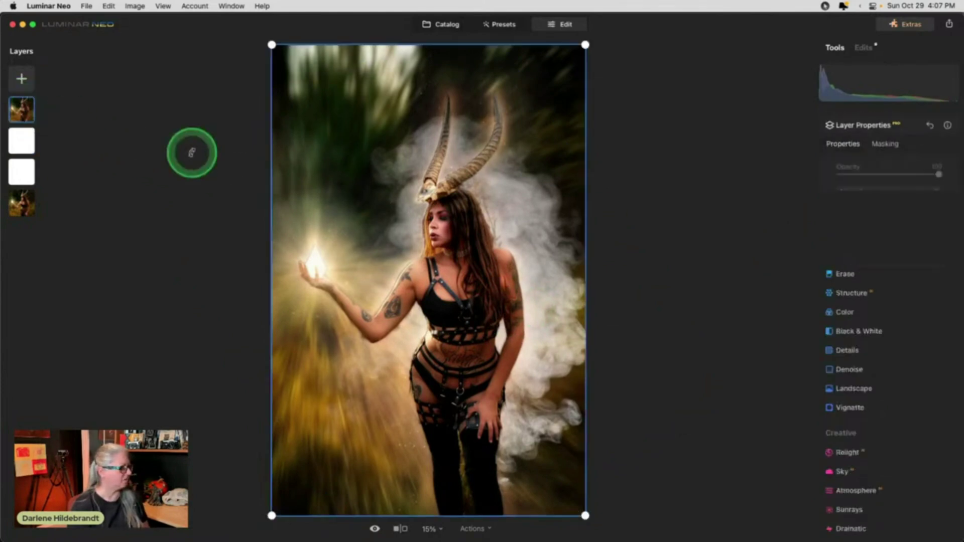
pyautogui.click(884, 145)
pyautogui.press('super+equal')
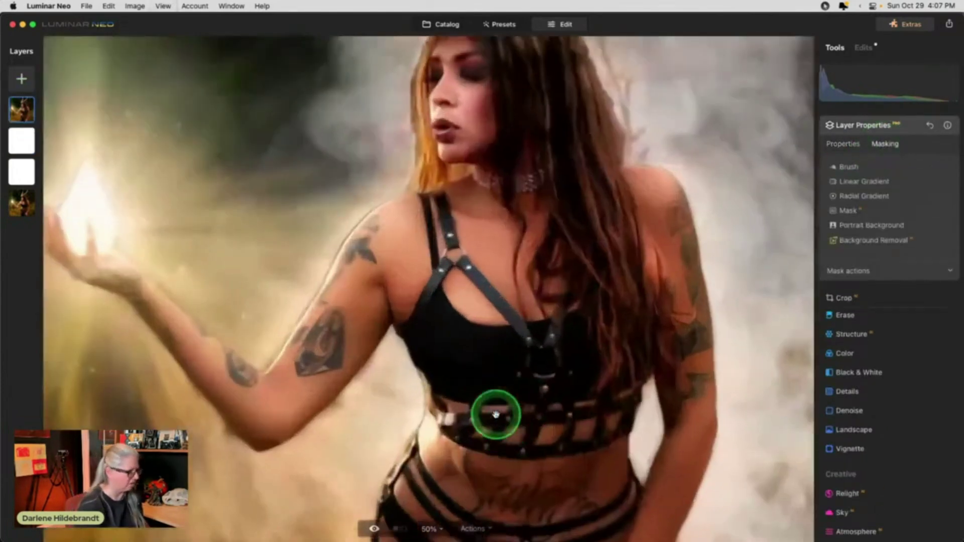
pyautogui.scroll(-10, 494, 413)
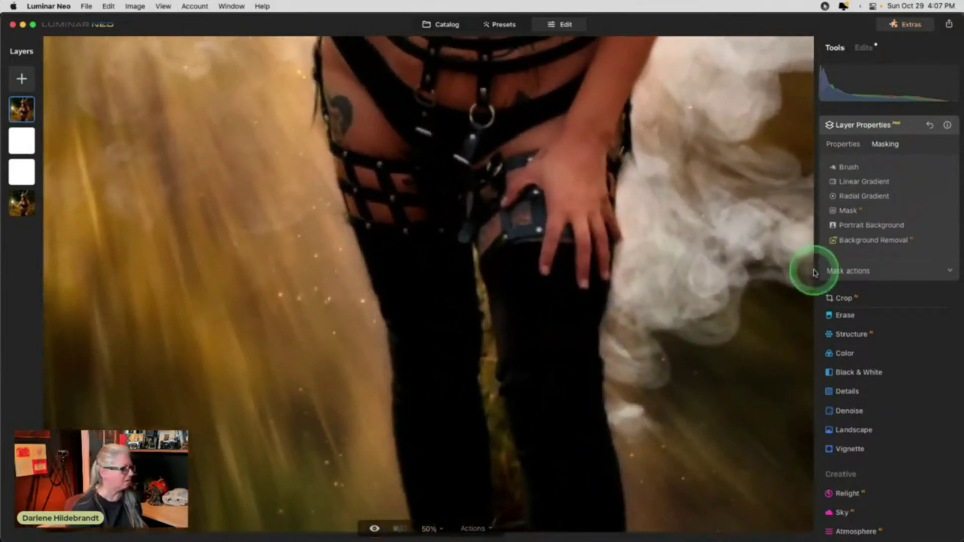
pyautogui.click(868, 167)
pyautogui.click(906, 181)
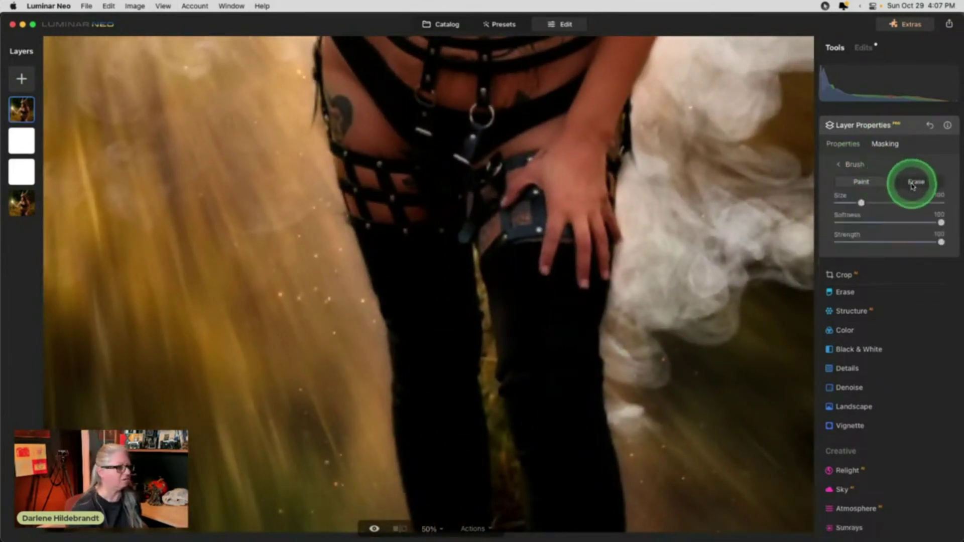
pyautogui.click(850, 223)
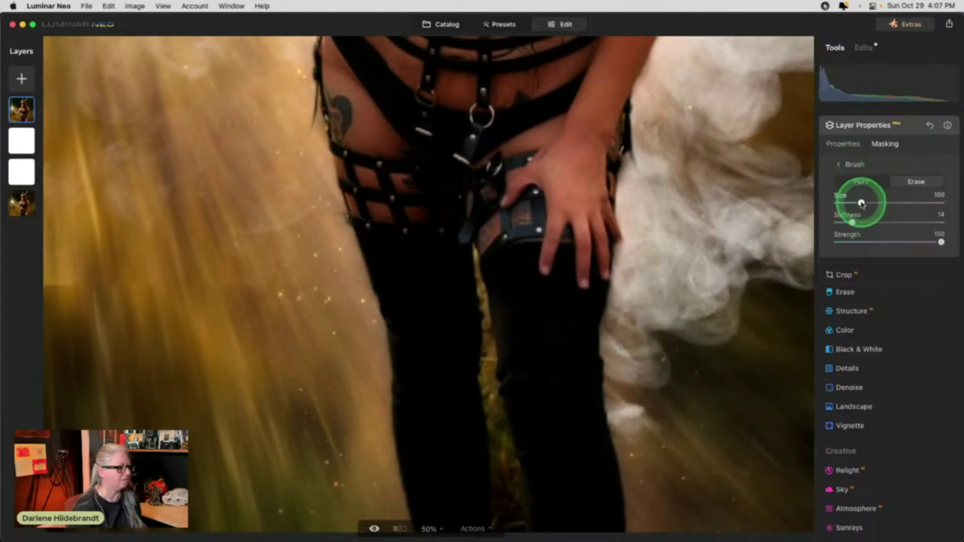
pyautogui.moveTo(861, 203); pyautogui.dragTo(841, 201)
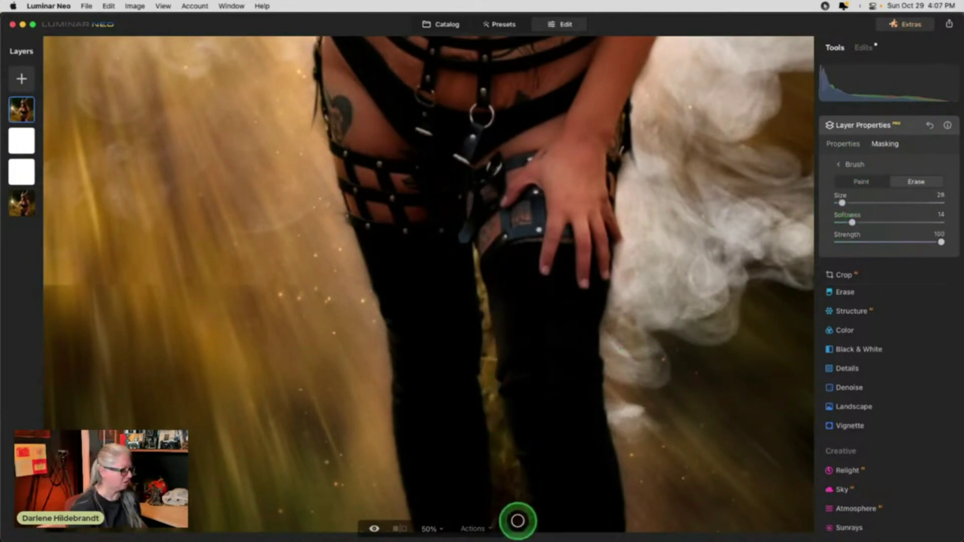
pyautogui.moveTo(496, 403)
pyautogui.mouseDown()
pyautogui.moveTo(511, 523)
pyautogui.moveTo(495, 343)
pyautogui.moveTo(485, 332)
pyautogui.moveTo(487, 396)
pyautogui.moveTo(500, 423)
pyautogui.moveTo(474, 253)
pyautogui.mouseUp()
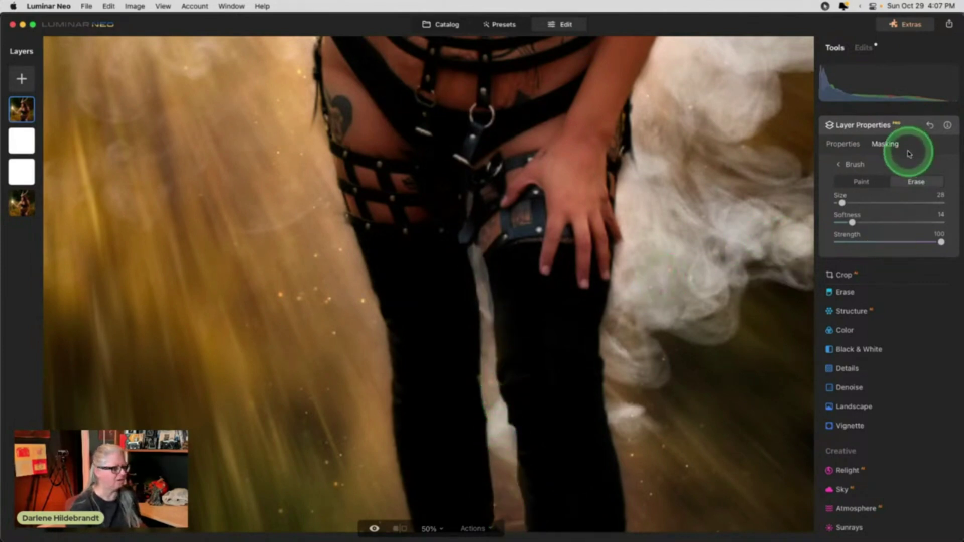
pyautogui.click(910, 126)
pyautogui.click(402, 236)
pyautogui.click(405, 236)
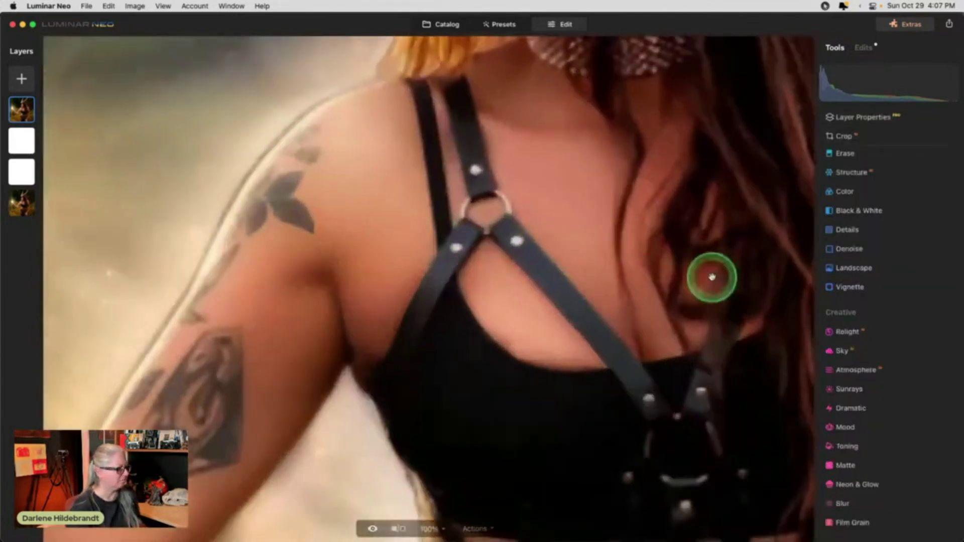
pyautogui.click(712, 277)
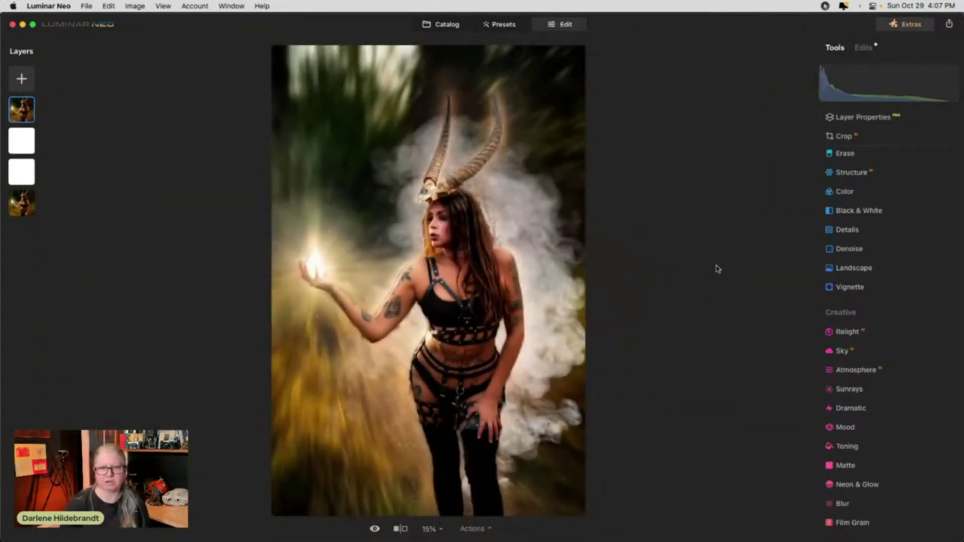
# Hide the masked woman's layer and the clip-art smoke layer directly below it.
pyautogui.rightClick(31, 112)
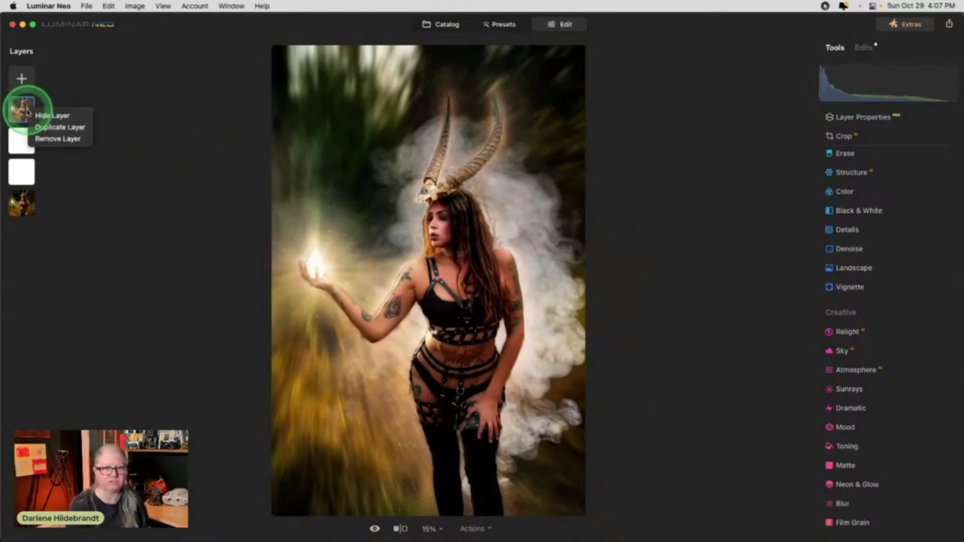
pyautogui.click(26, 136)
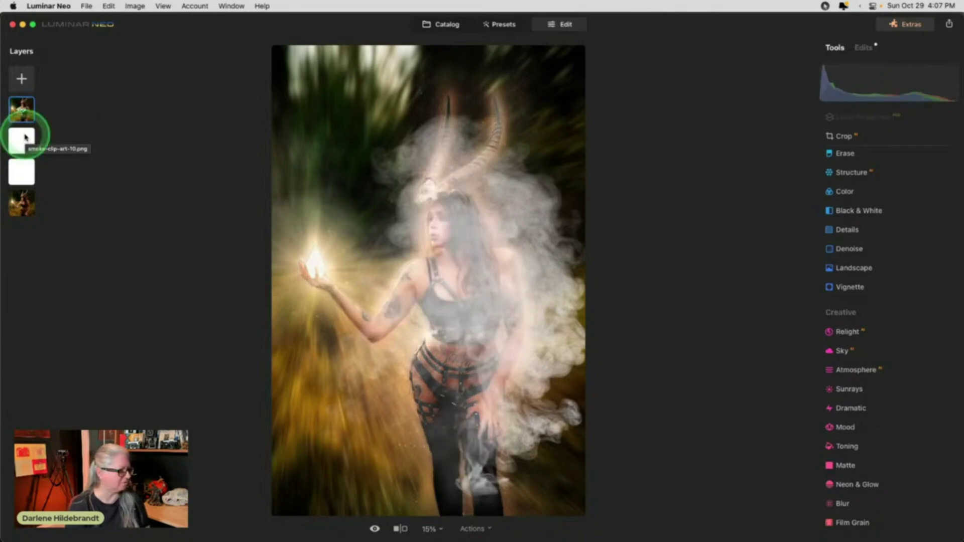
pyautogui.rightClick(25, 136)
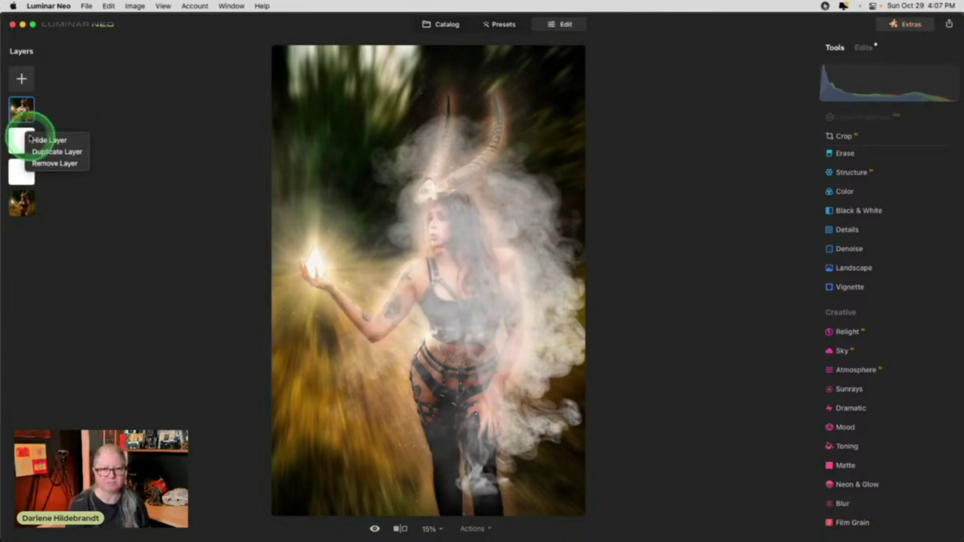
pyautogui.click(23, 139)
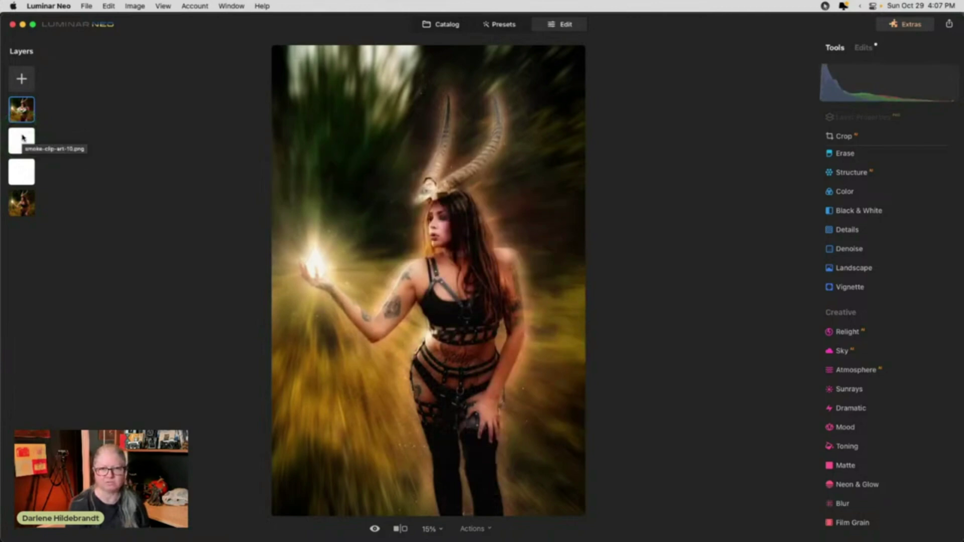
# Remove the unused hidden smoke layer and show the remaining clip-art smoke and masked woman layers.
pyautogui.rightClick(20, 163)
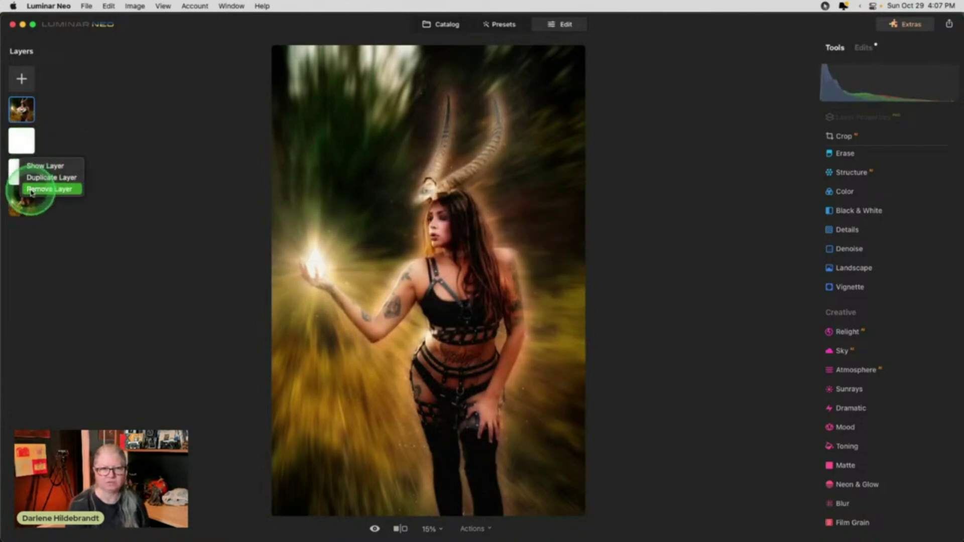
pyautogui.click(22, 145)
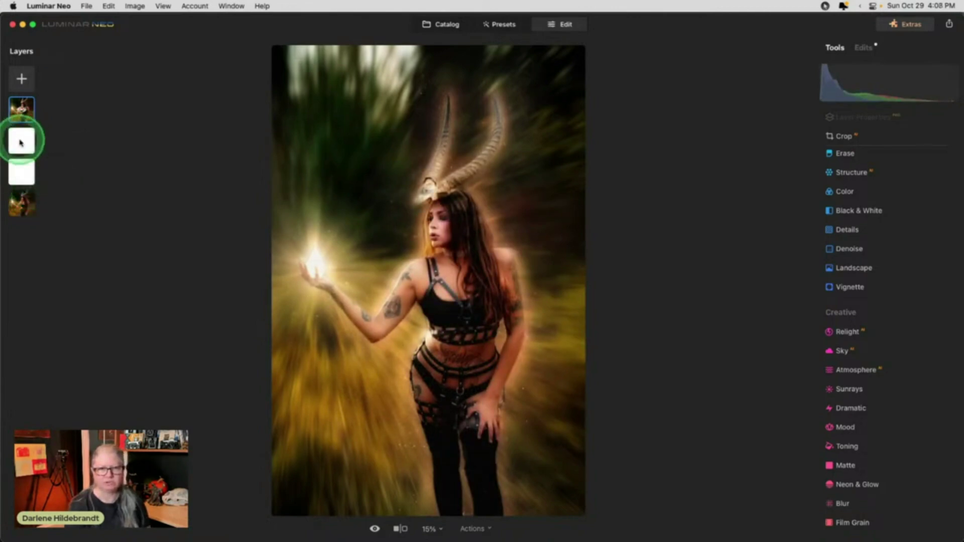
pyautogui.rightClick(20, 142)
pyautogui.click(22, 108)
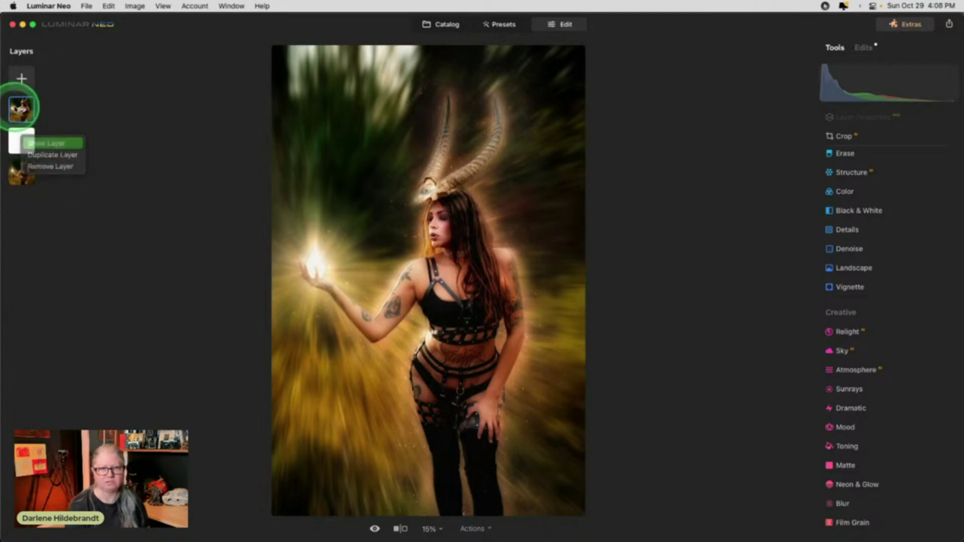
pyautogui.rightClick(20, 108)
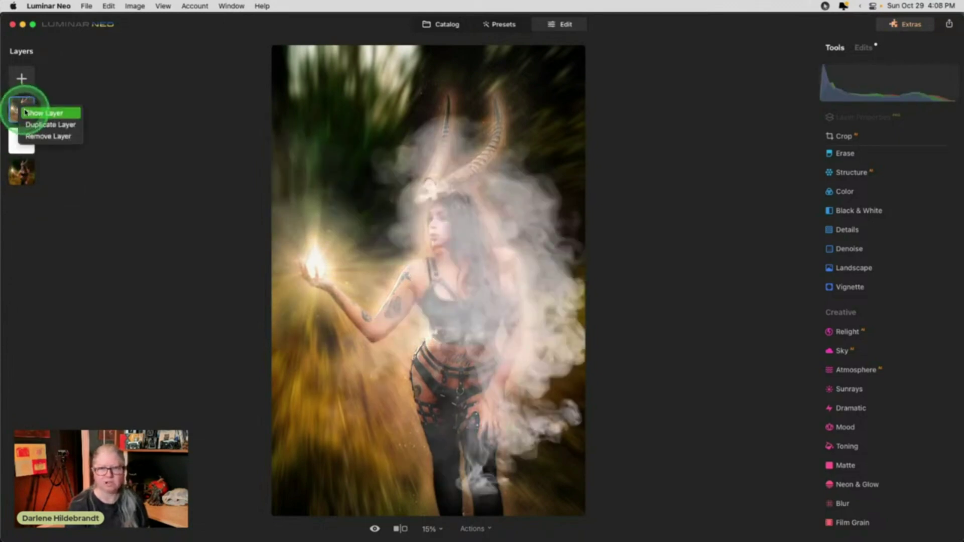
pyautogui.click(26, 112)
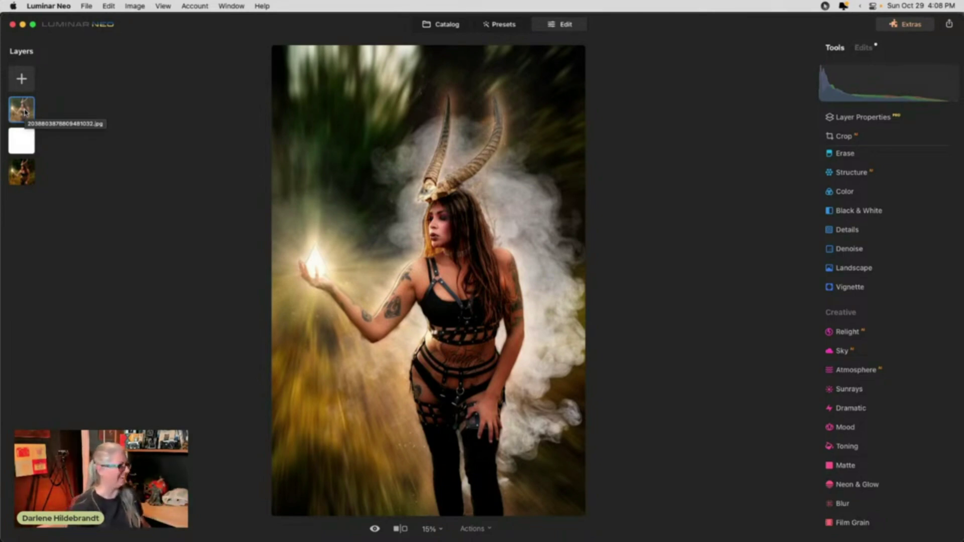
# In the masked woman layer's existing Neon & Glow edit, set the outer glow amount to 33 and the sparkles amount to 47.
pyautogui.click(74, 117)
pyautogui.click(11, 172)
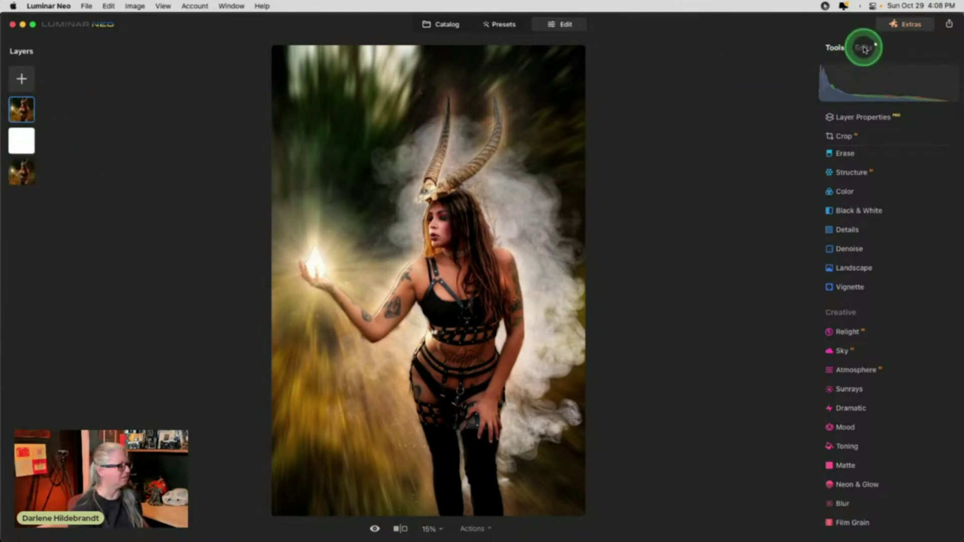
pyautogui.click(862, 48)
pyautogui.click(890, 147)
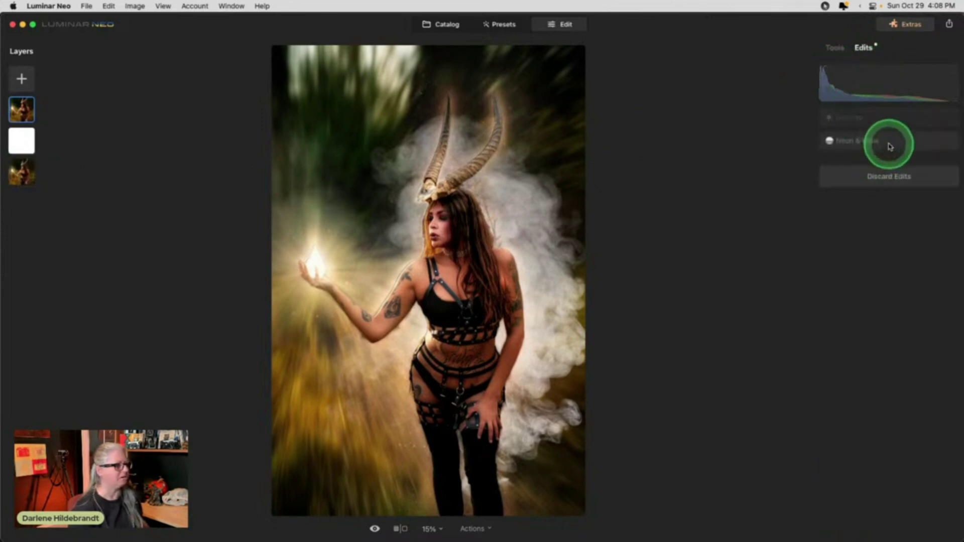
pyautogui.click(898, 167)
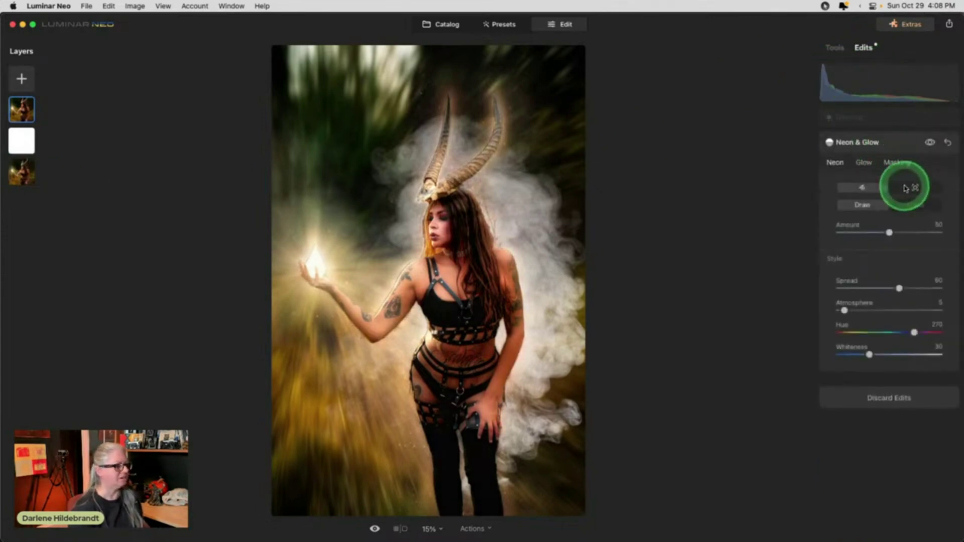
pyautogui.click(860, 163)
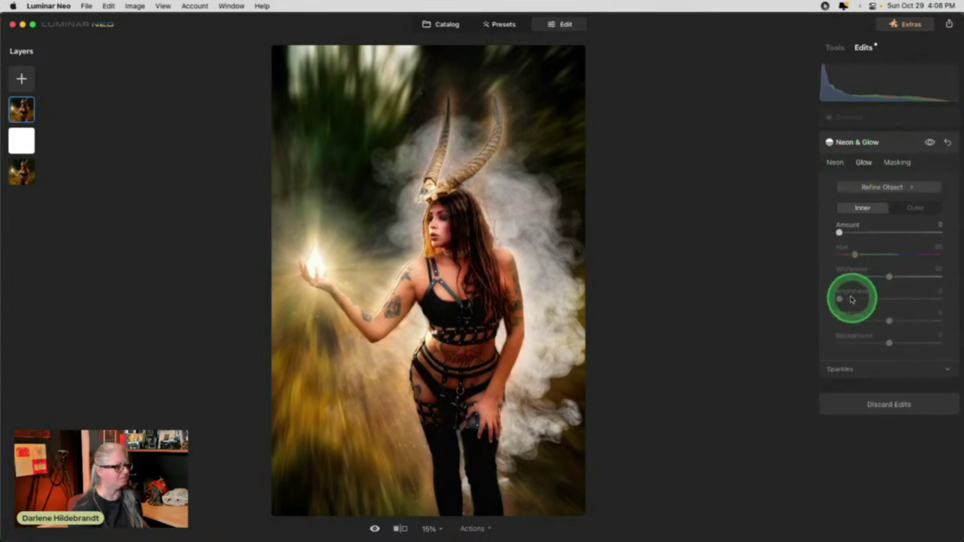
pyautogui.click(915, 208)
pyautogui.click(852, 324)
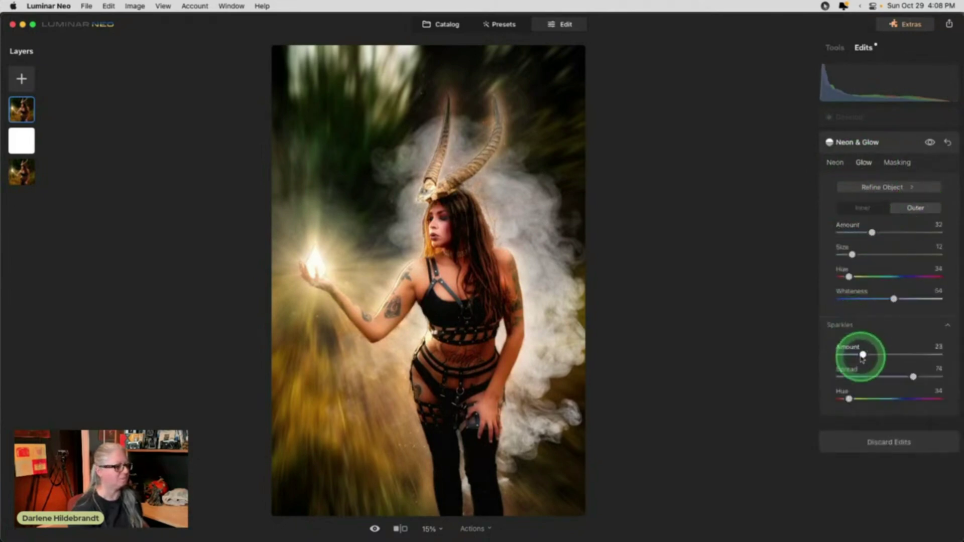
pyautogui.moveTo(856, 353); pyautogui.dragTo(886, 355)
pyautogui.moveTo(871, 232); pyautogui.dragTo(874, 235)
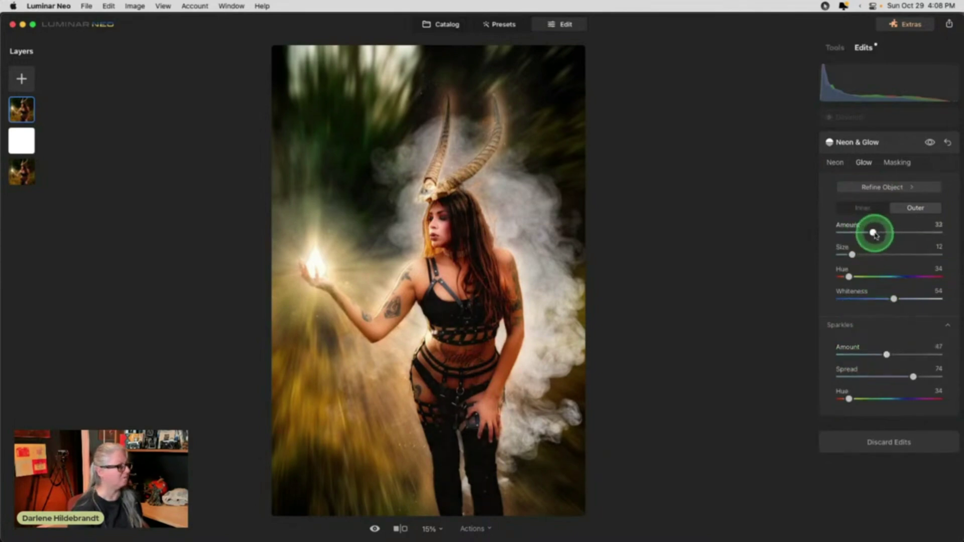
pyautogui.click(885, 123)
pyautogui.click(835, 48)
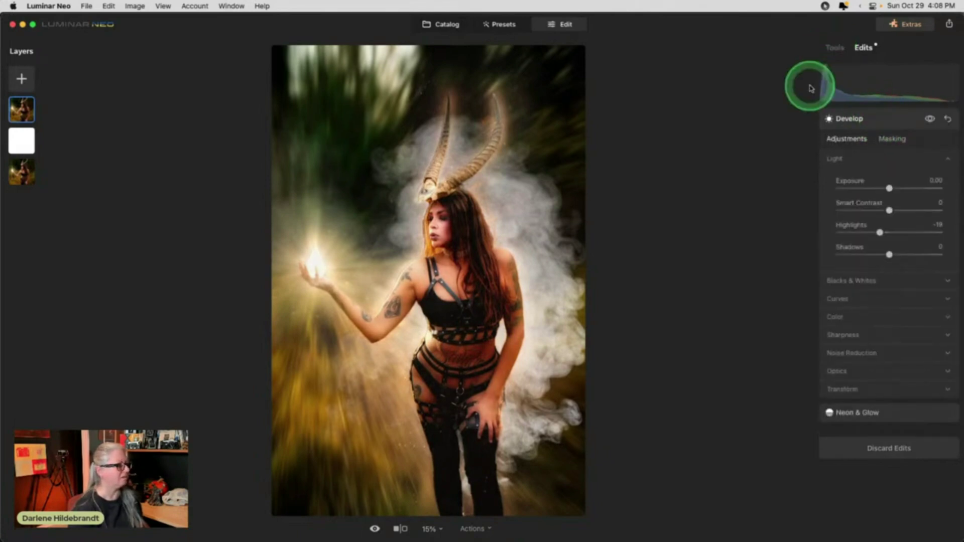